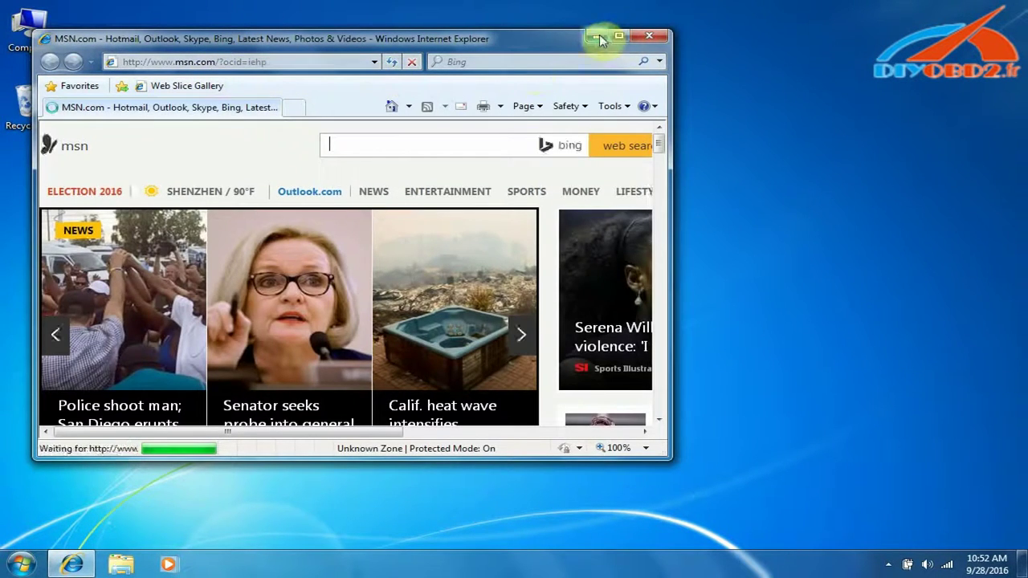
- Close the Internet Explorer MSN home page window so the Windows 7 desktop shows
left_click(650, 35)
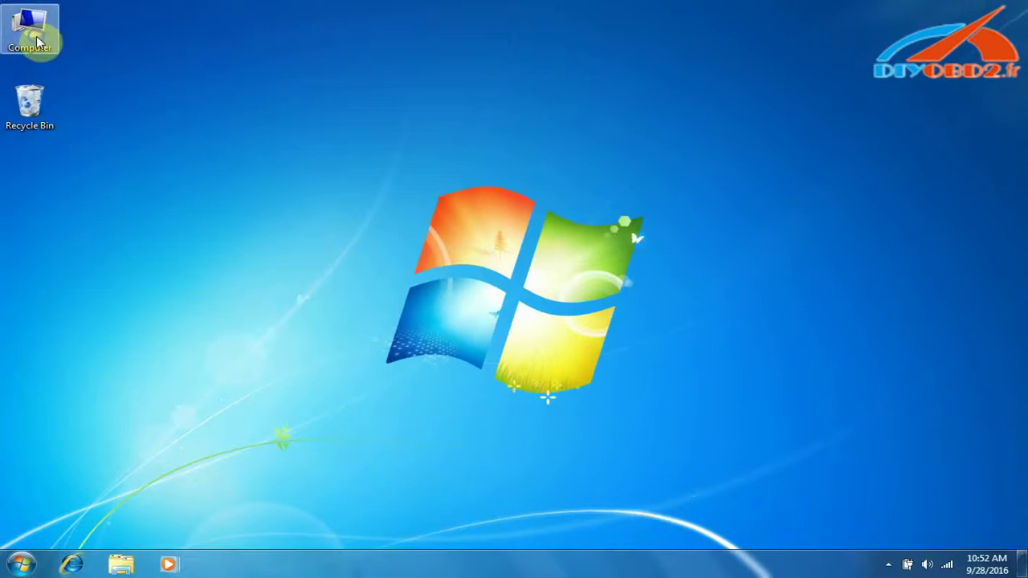
right_click(35, 30)
- Open the JLR 145-1 disc in DVD drive E: from Computer
left_click(80, 42)
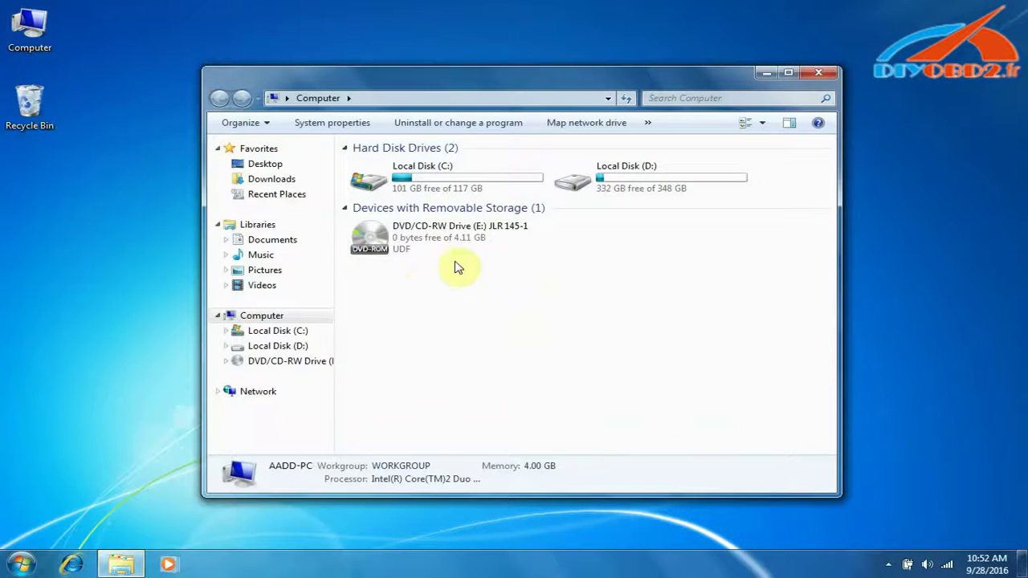
right_click(458, 230)
left_click(496, 241)
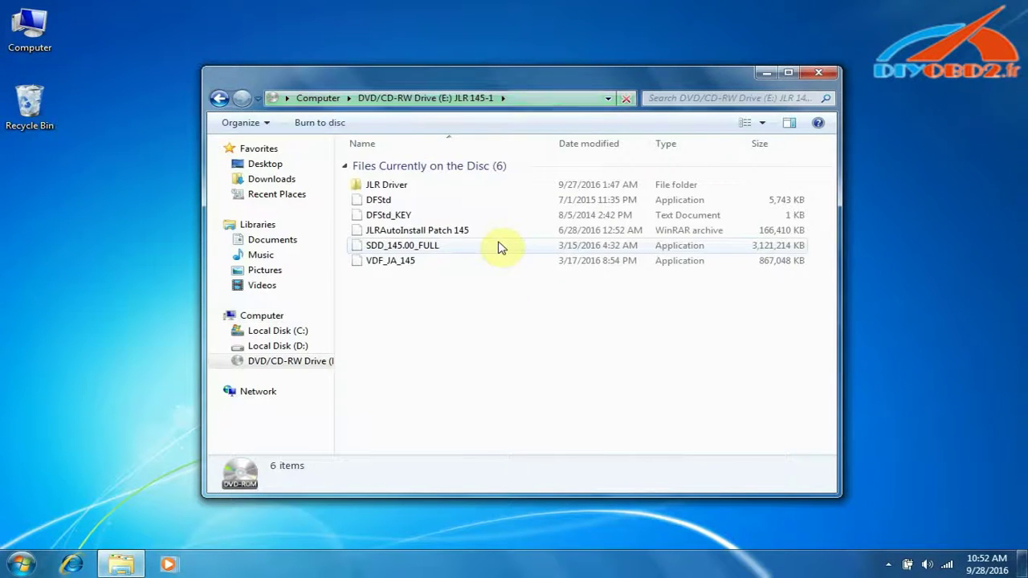
- Copy JLR Driver, DFStd, DFStd_KEY and JLRAutoInstall Patch 145 onto the desktop
left_click(385, 186)
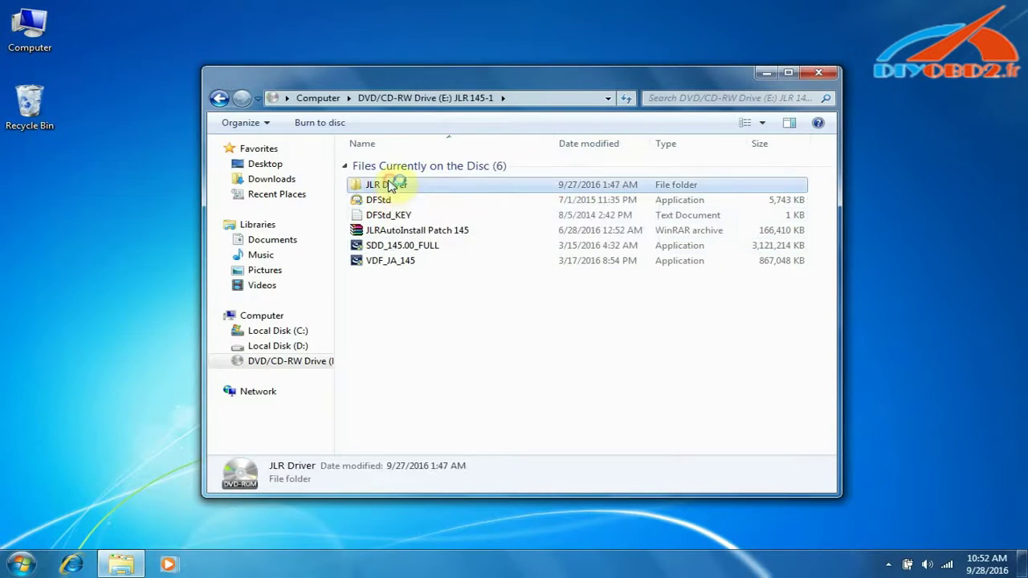
left_click(376, 201, "ctrl")
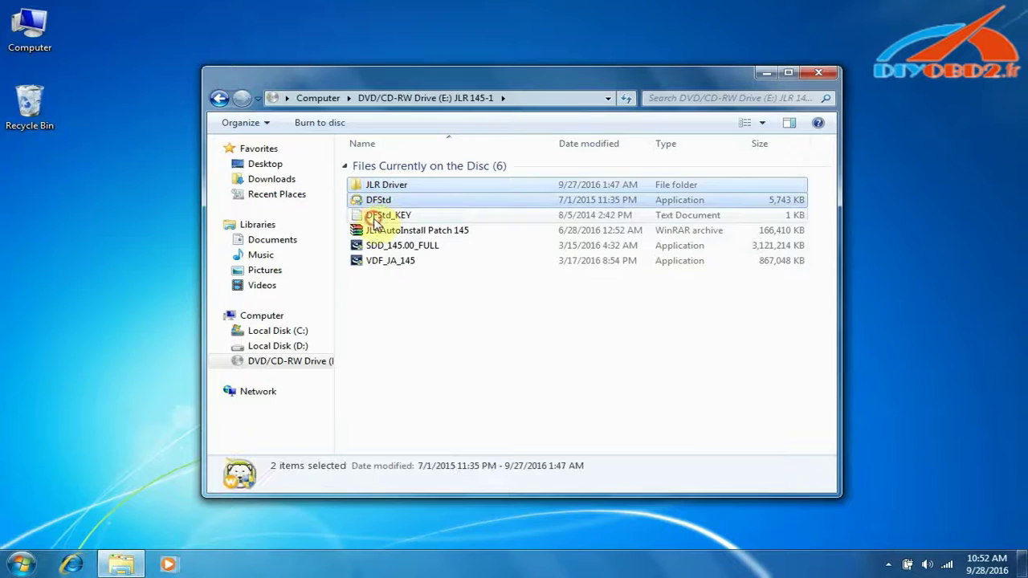
left_click(374, 215, "ctrl")
left_click(374, 231, "ctrl")
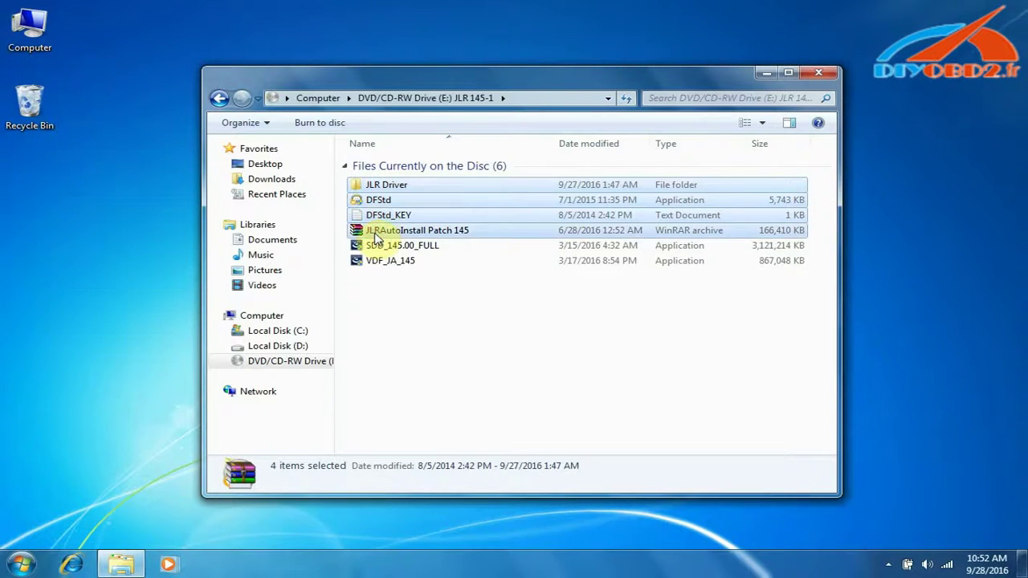
right_click(375, 235)
left_click(413, 326)
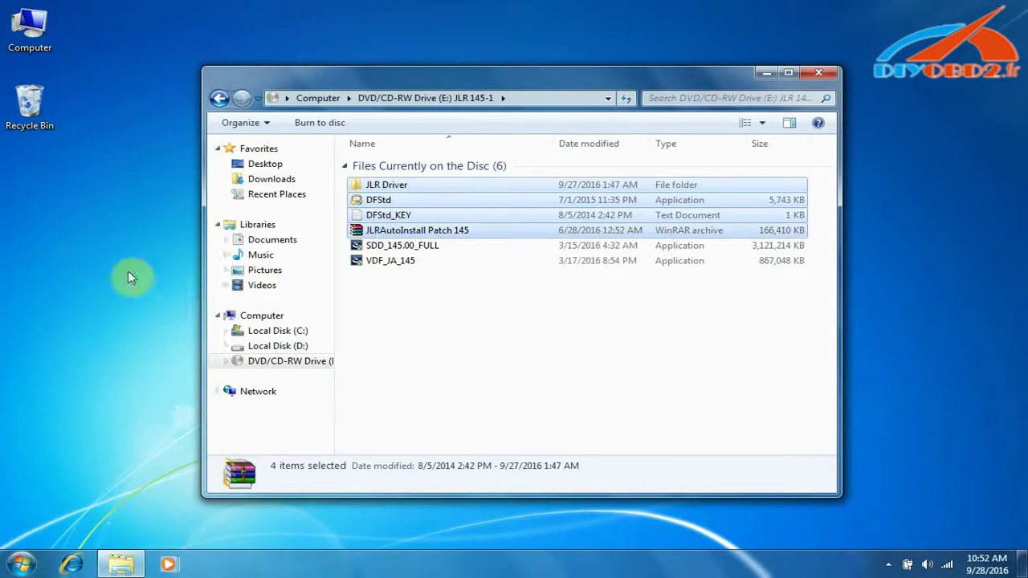
right_click(26, 172)
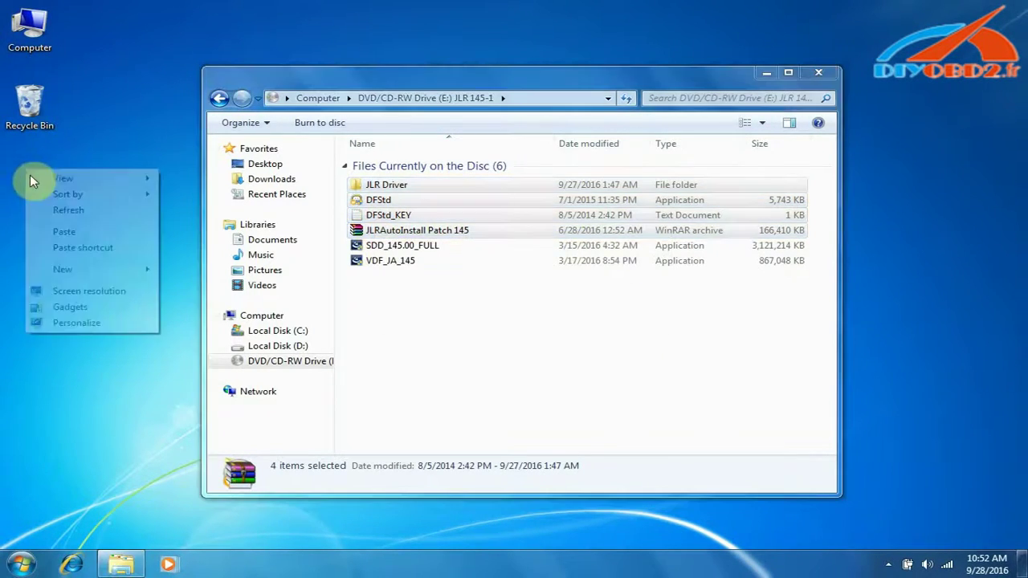
left_click(66, 232)
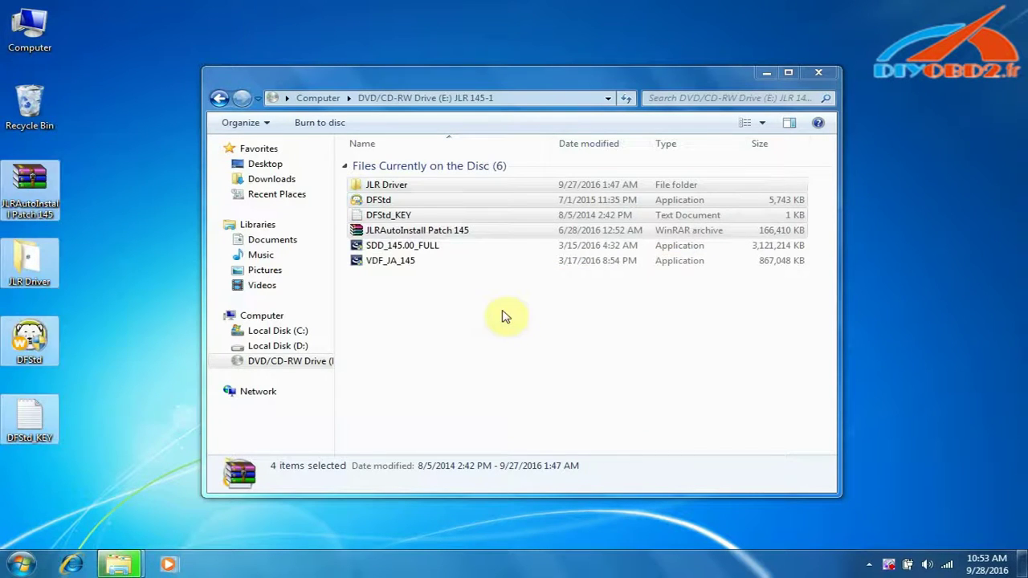
- Launch the SDD_145.00_FULL installer from the disc and continue in English (United States)
left_click(475, 327)
left_click(377, 245)
right_click(379, 243)
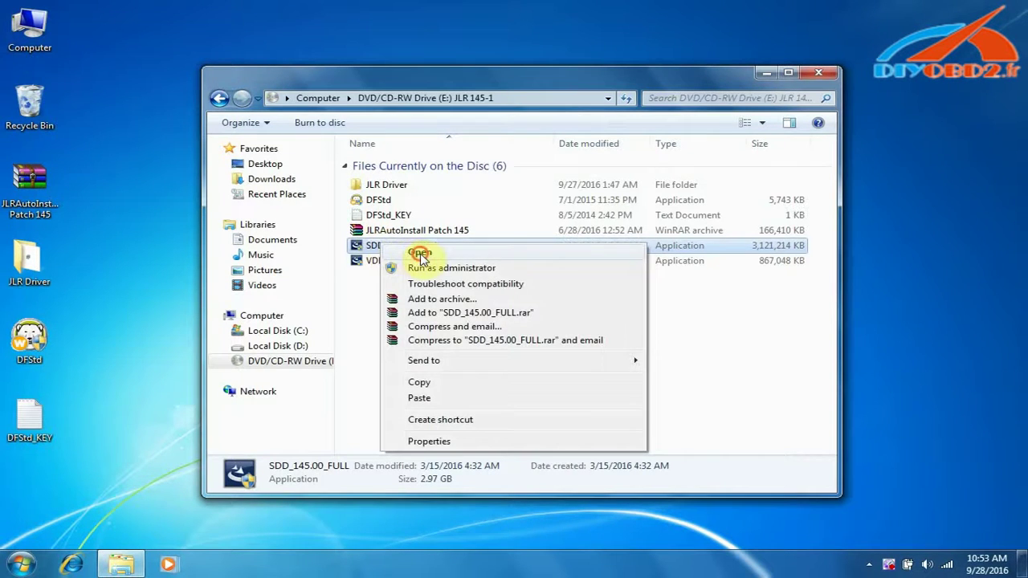
left_click(420, 254)
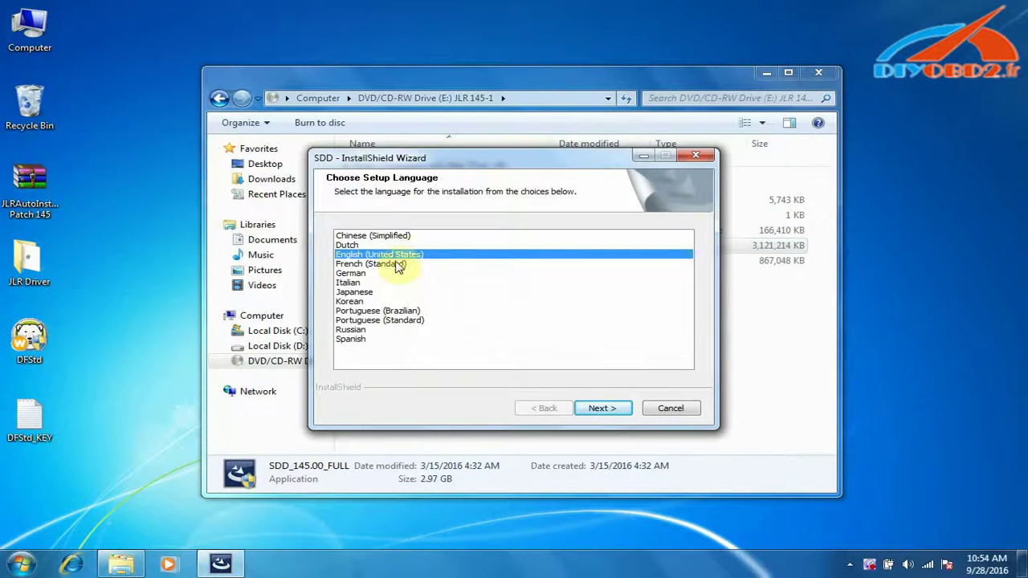
left_click(604, 409)
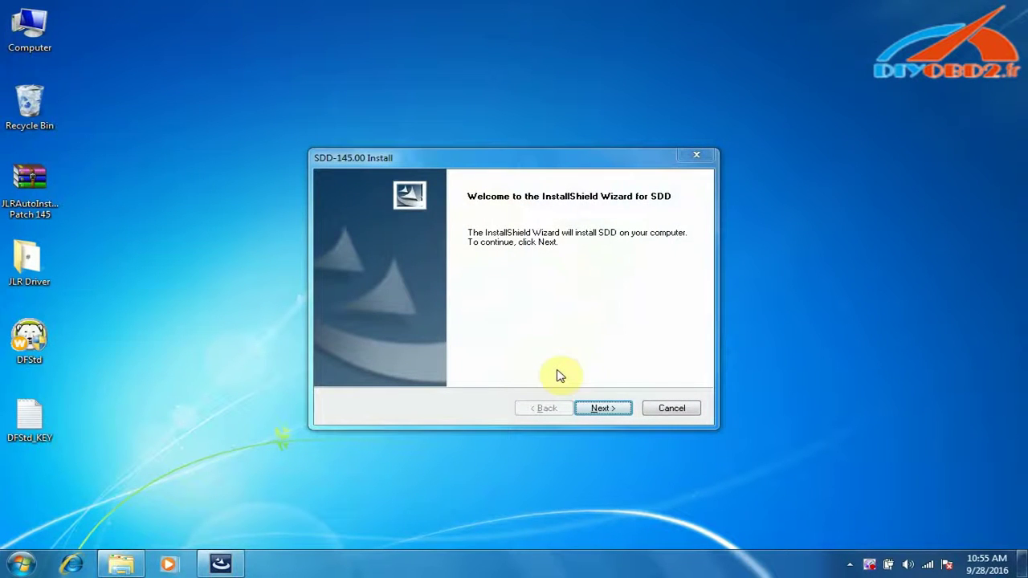
- Accept the license and firewall warning, keep drive C: and all languages, dismiss the Adobe warning
left_click(596, 412)
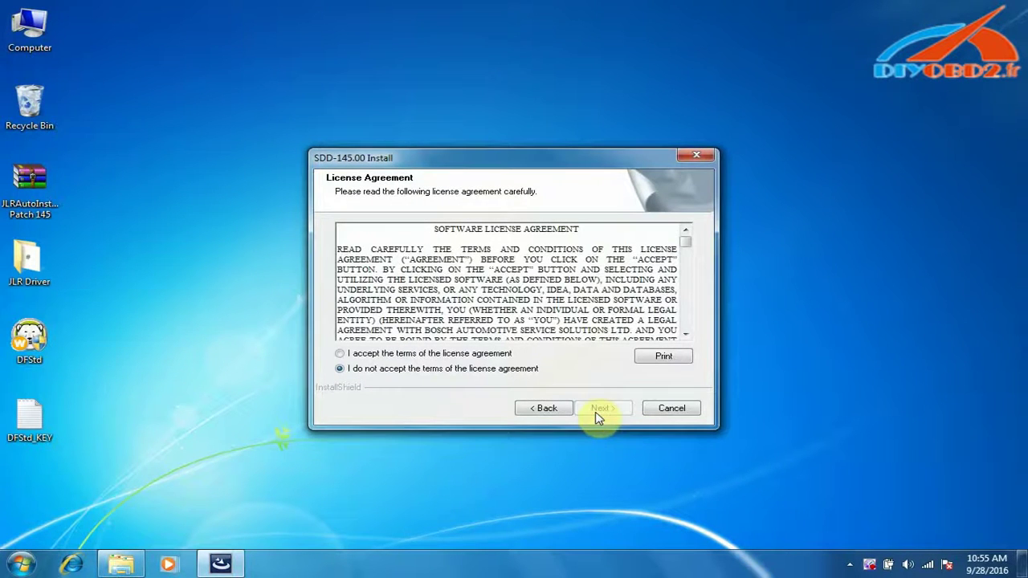
left_click(371, 355)
left_click(602, 411)
left_click(338, 368)
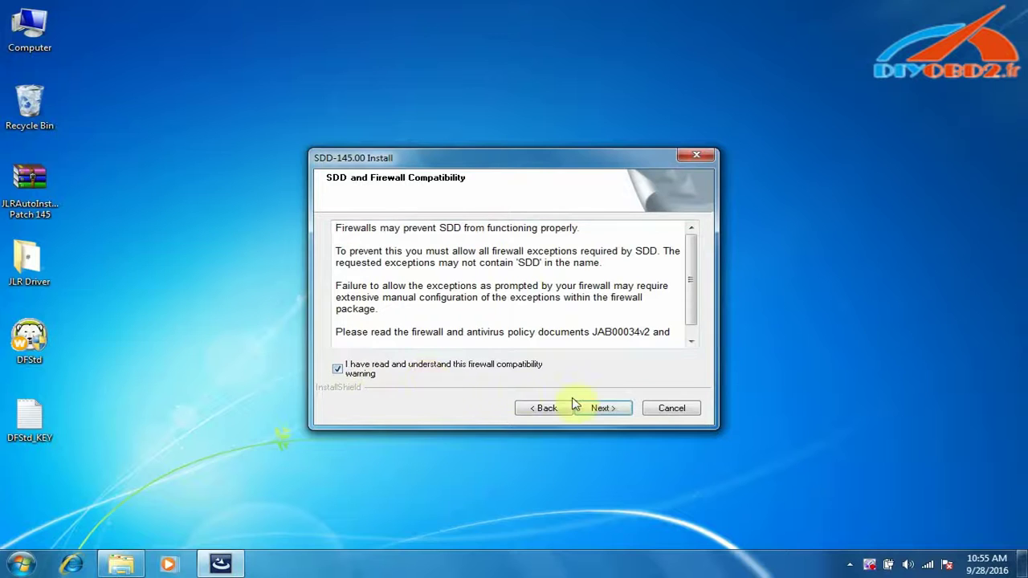
left_click(607, 408)
left_click(601, 410)
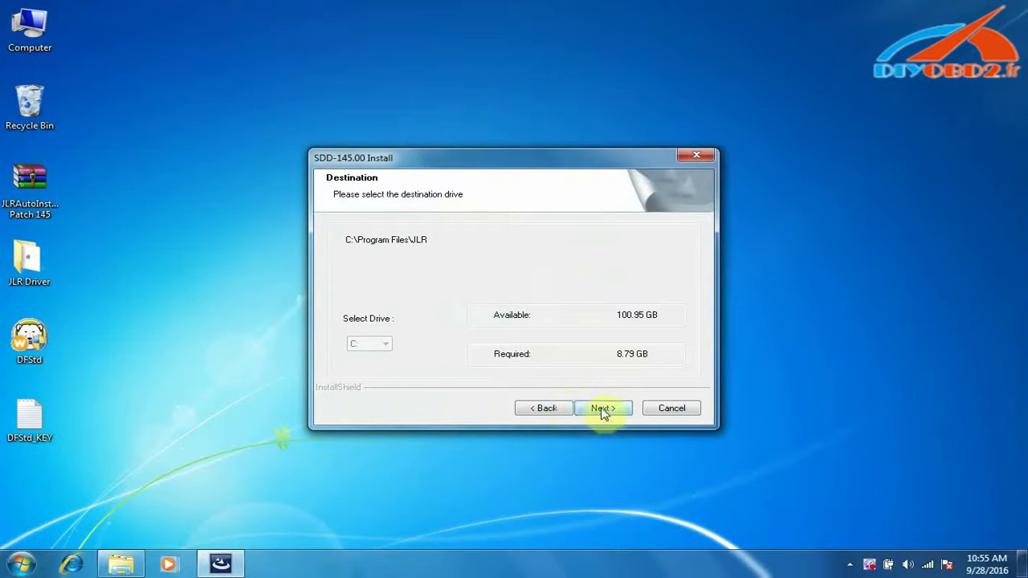
left_click(605, 411)
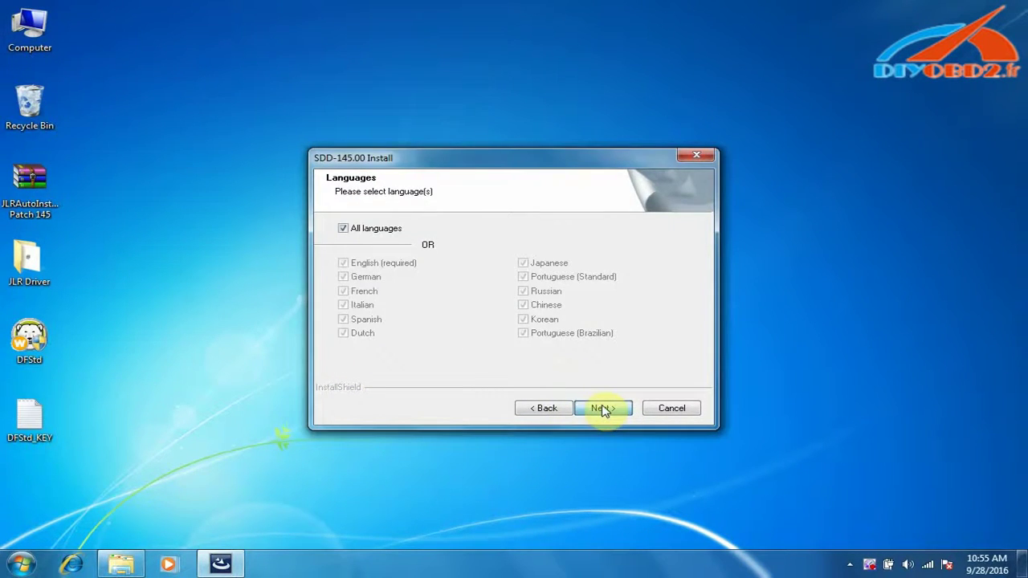
left_click(659, 339)
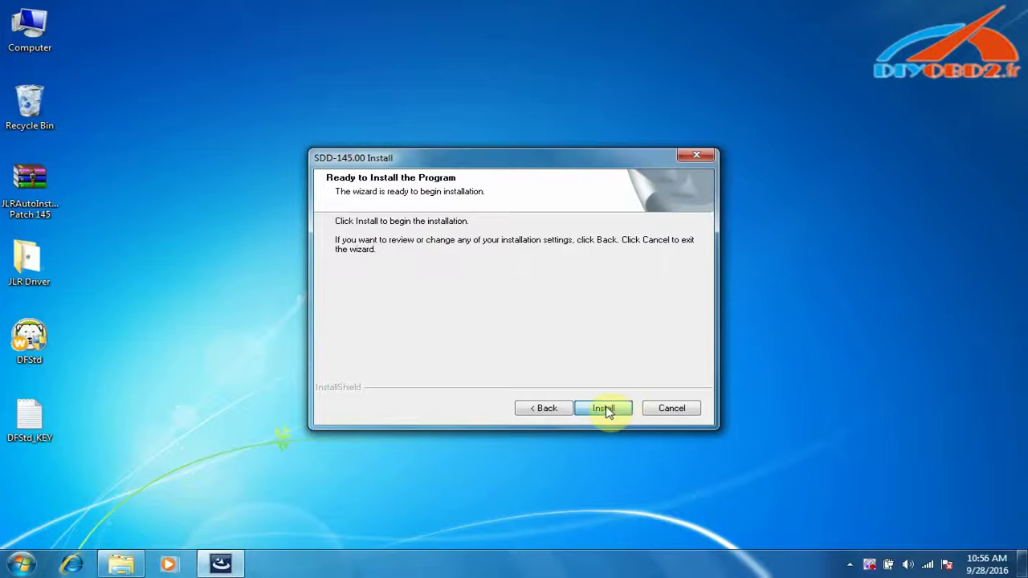
- Start installing SDD 145.00 from the Ready to Install page
left_click(608, 412)
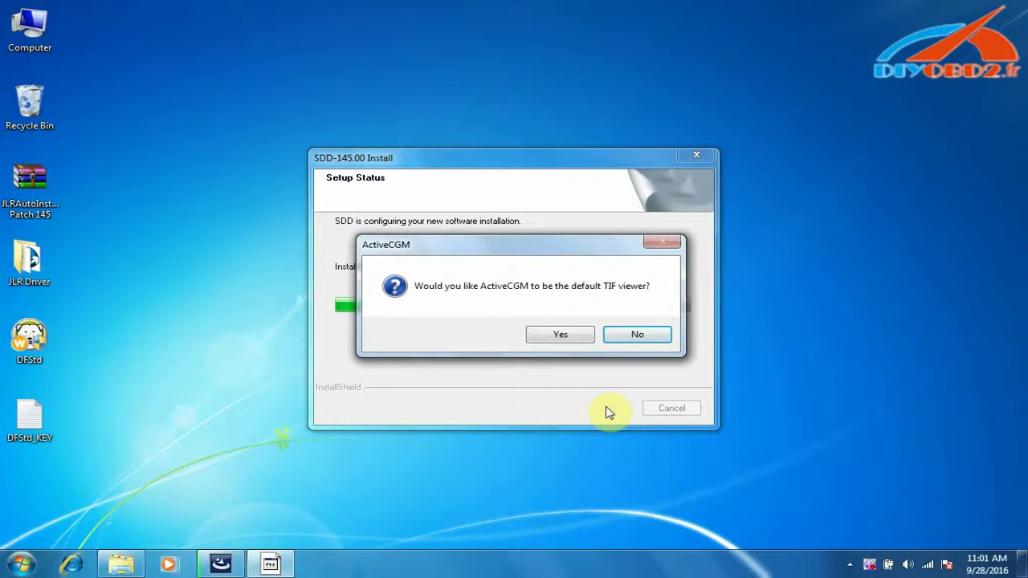
- Answer No to making ActiveCGM the default TIF viewer
left_click(639, 337)
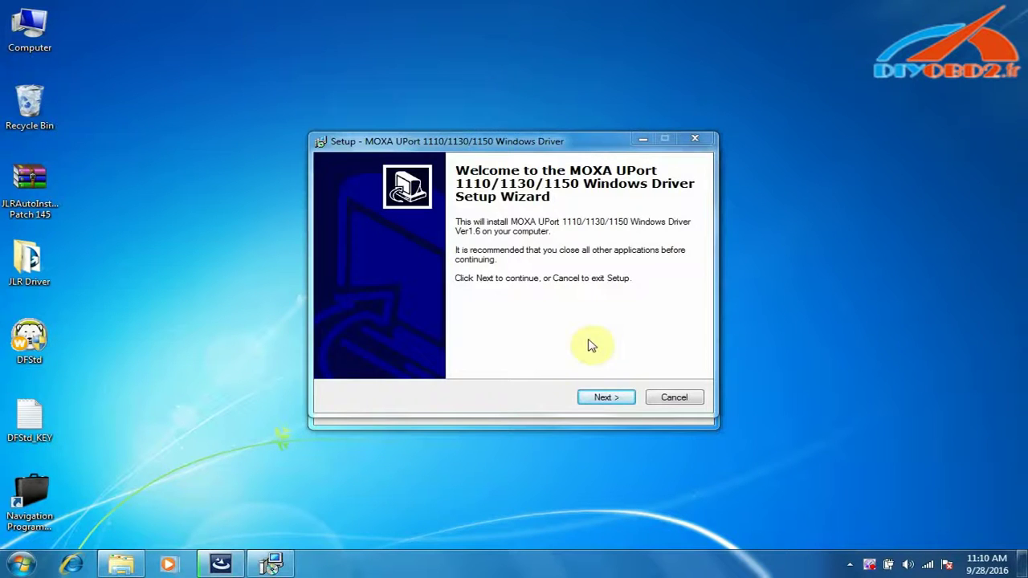
- Install the MOXA UPort driver with default folders into C:\Program Files\Moxa\USBDriver and finish
left_click(605, 397)
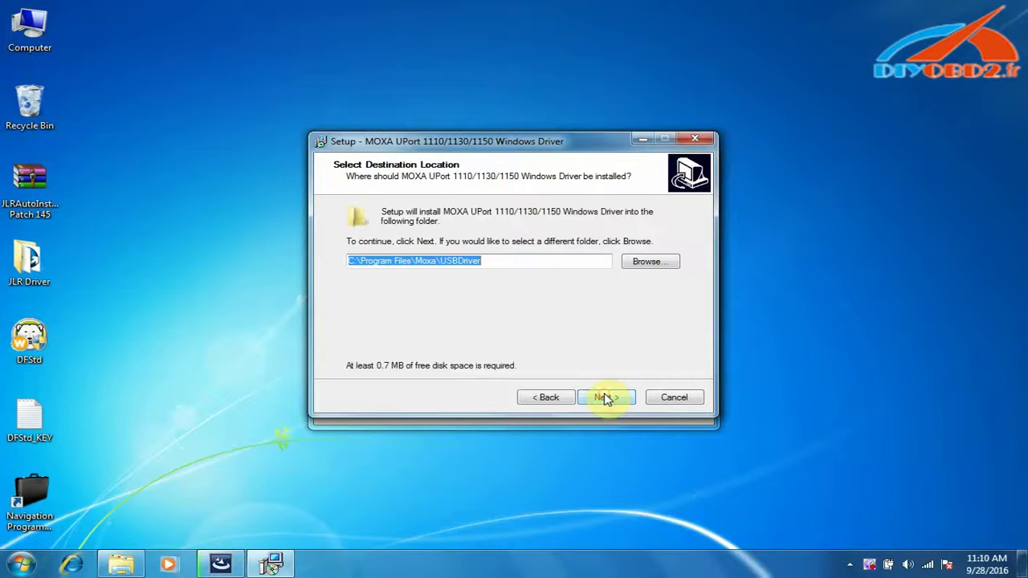
left_click(605, 396)
left_click(605, 397)
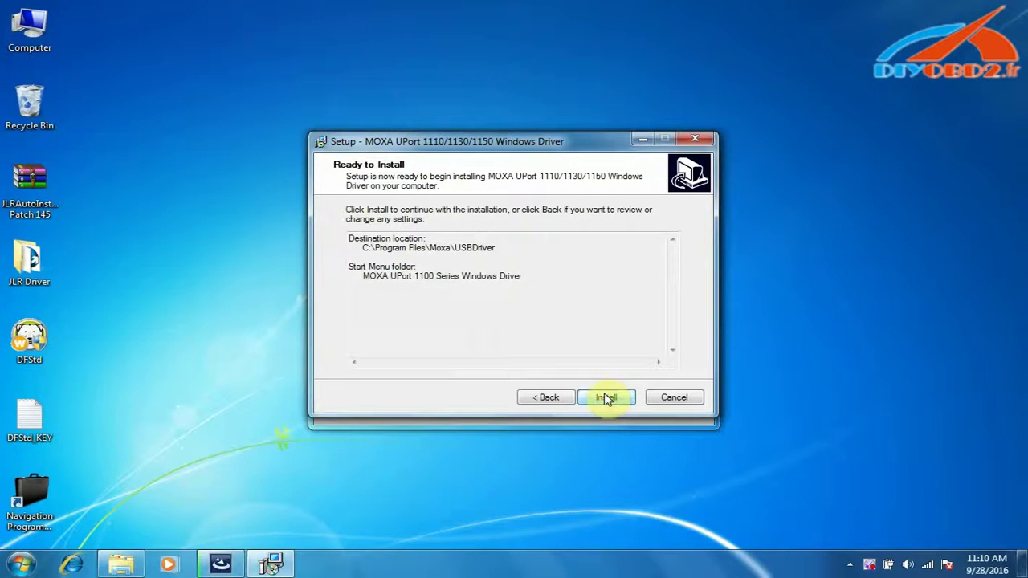
left_click(605, 397)
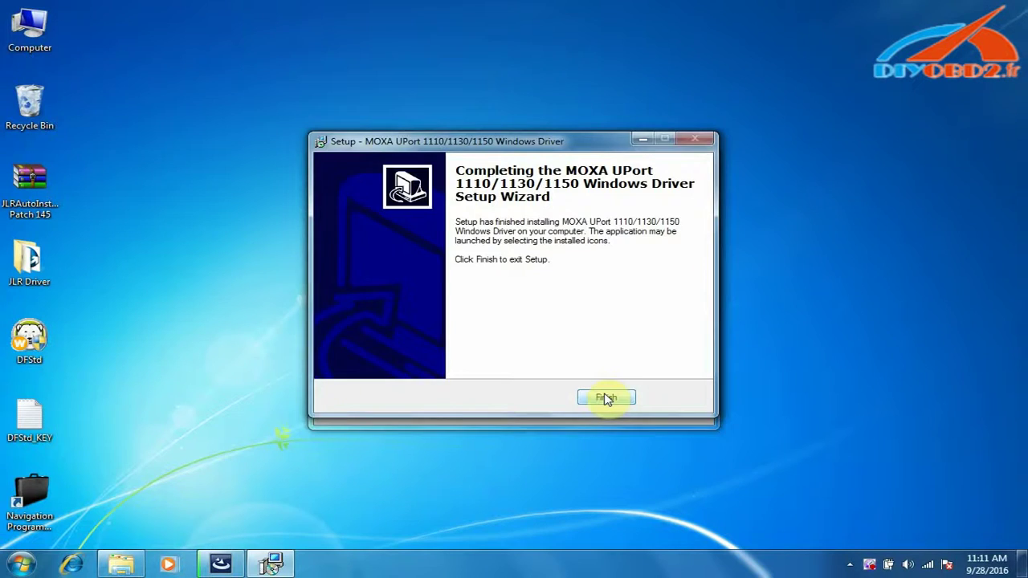
left_click(607, 398)
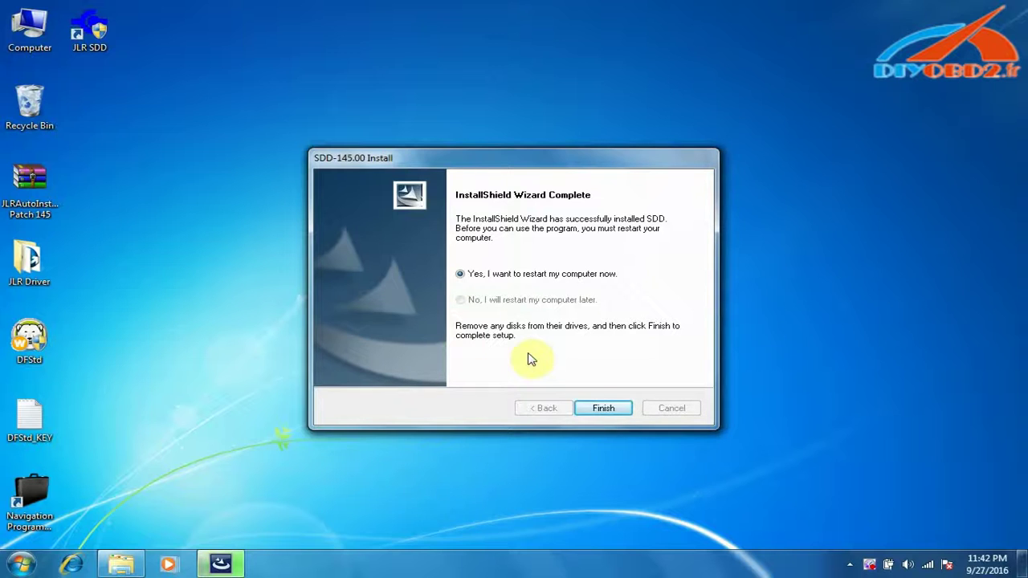
- Finish SDD setup with a restart, then open the JLR 145-1 disc in drive E:
left_click(609, 409)
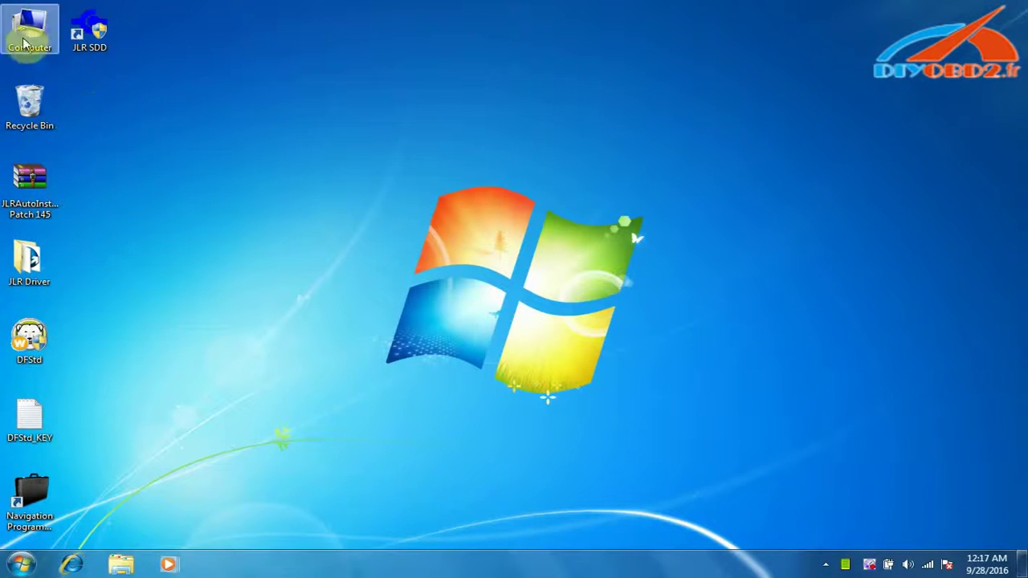
right_click(26, 30)
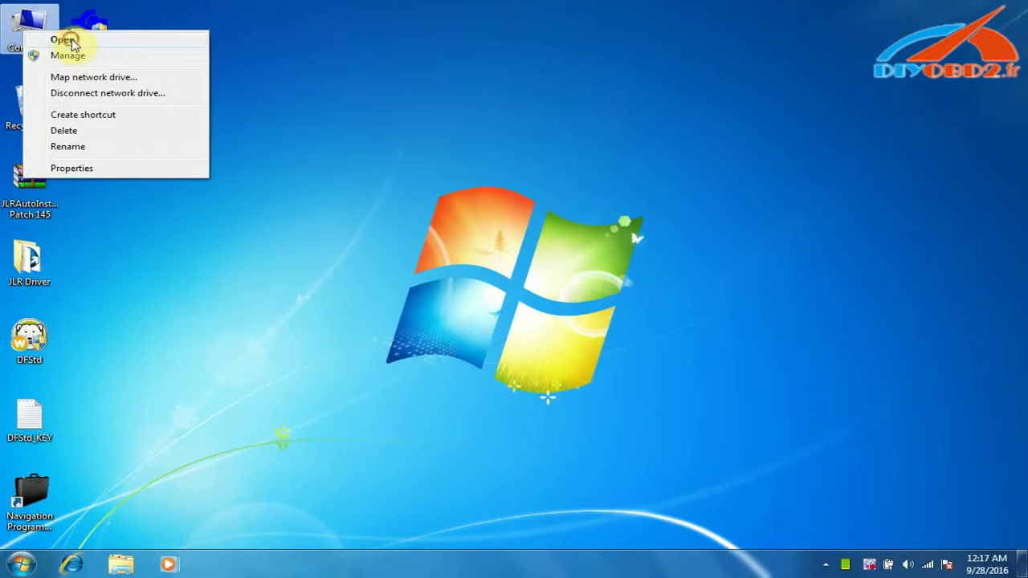
left_click(72, 45)
right_click(449, 248)
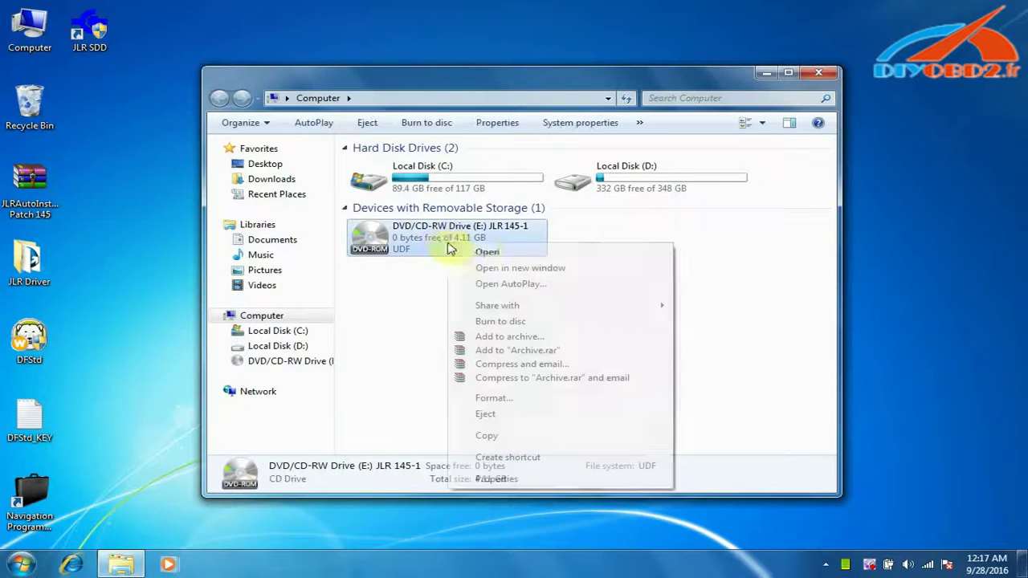
left_click(485, 251)
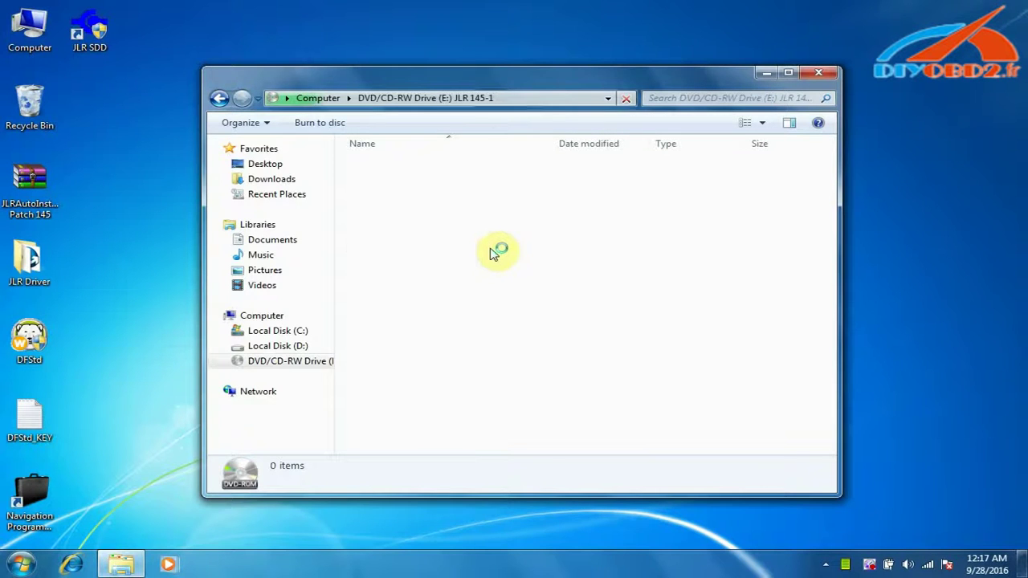
- Run VDF_JA_145 from the disc in the default language, close the disc window, and finish
left_click(387, 260)
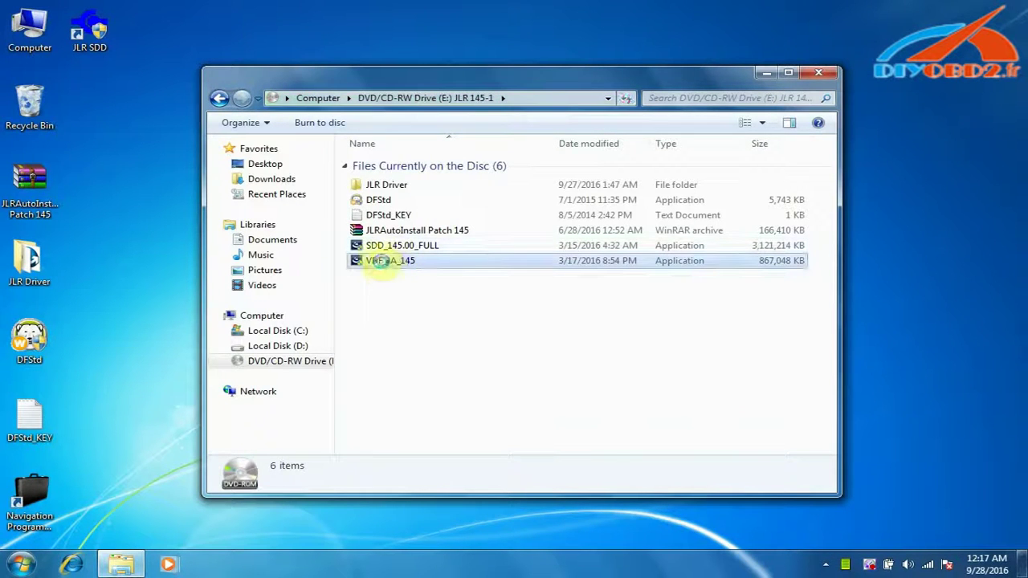
right_click(386, 260)
left_click(423, 273)
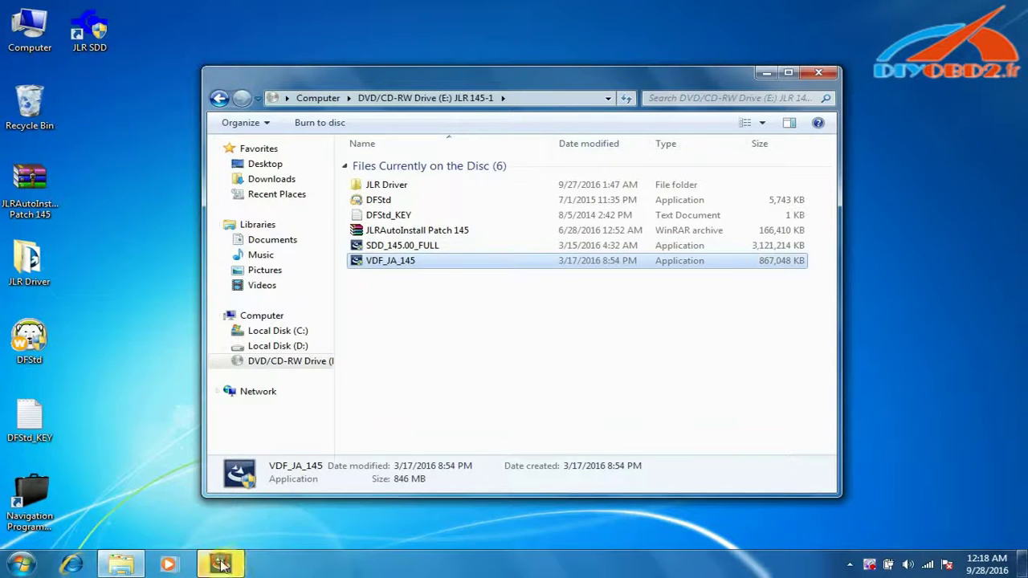
left_click(609, 411)
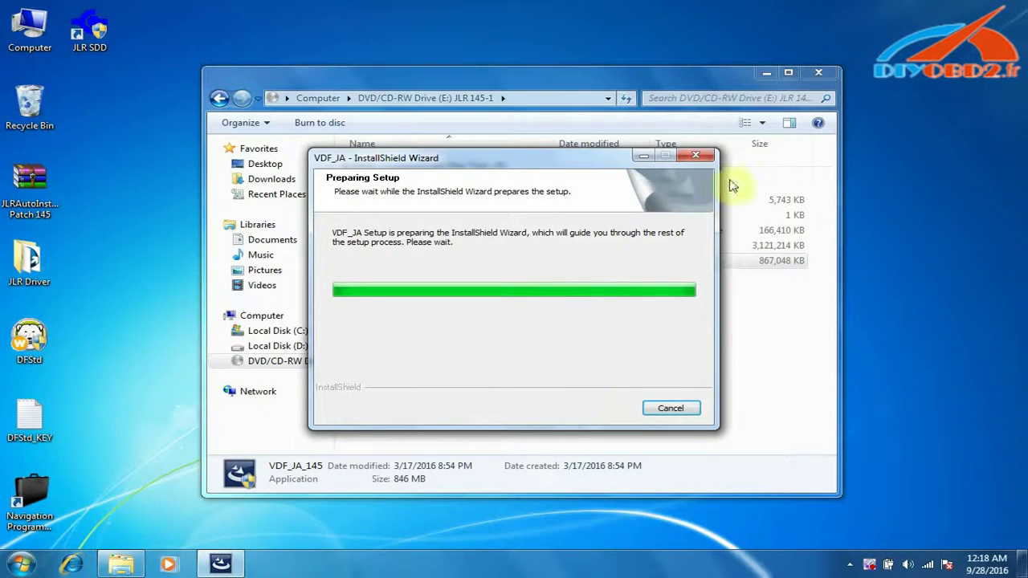
left_click(821, 73)
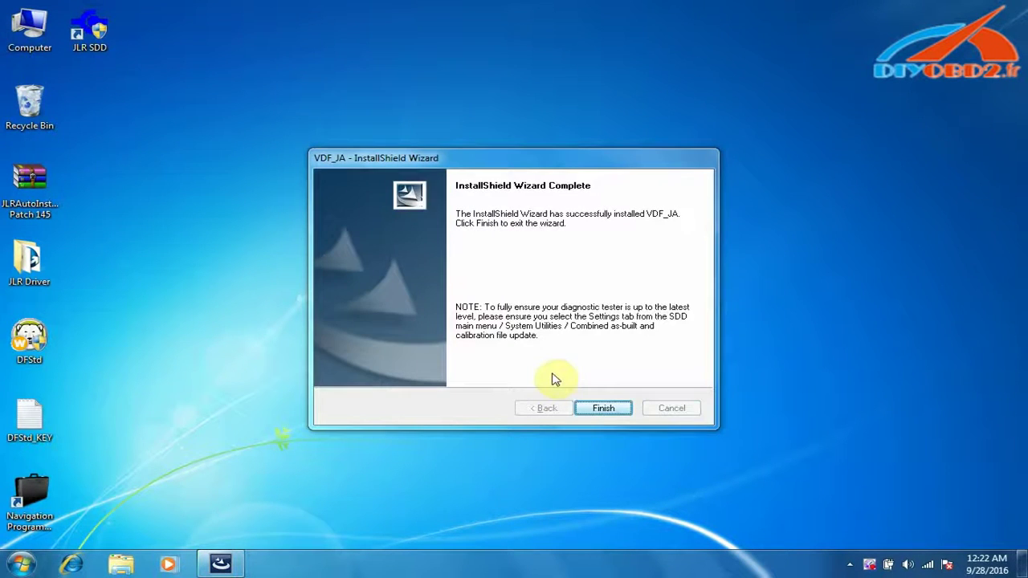
left_click(599, 408)
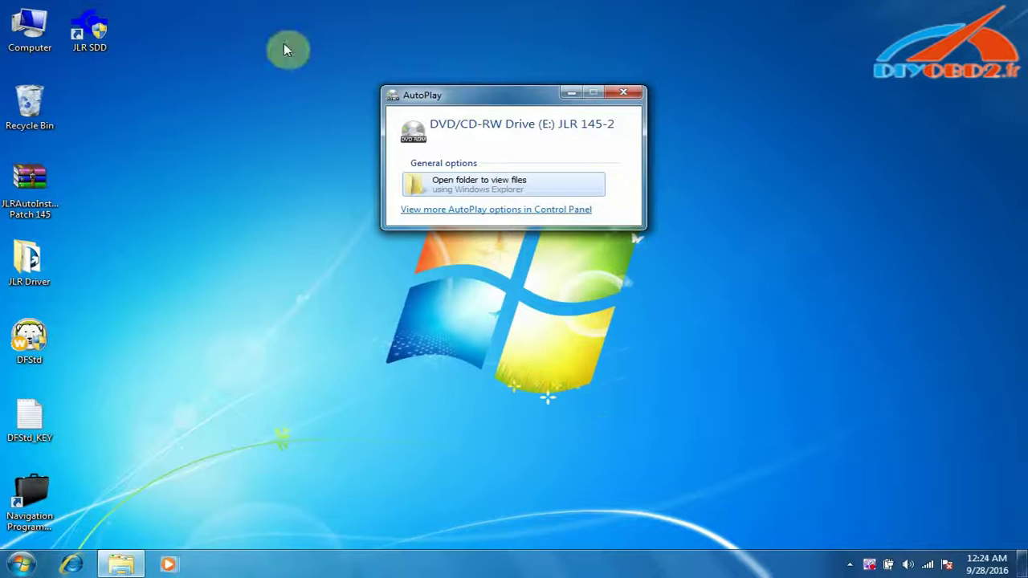
- Dismiss AutoPlay and open the JLR 145-2 disc in drive E: from Computer
left_click(624, 93)
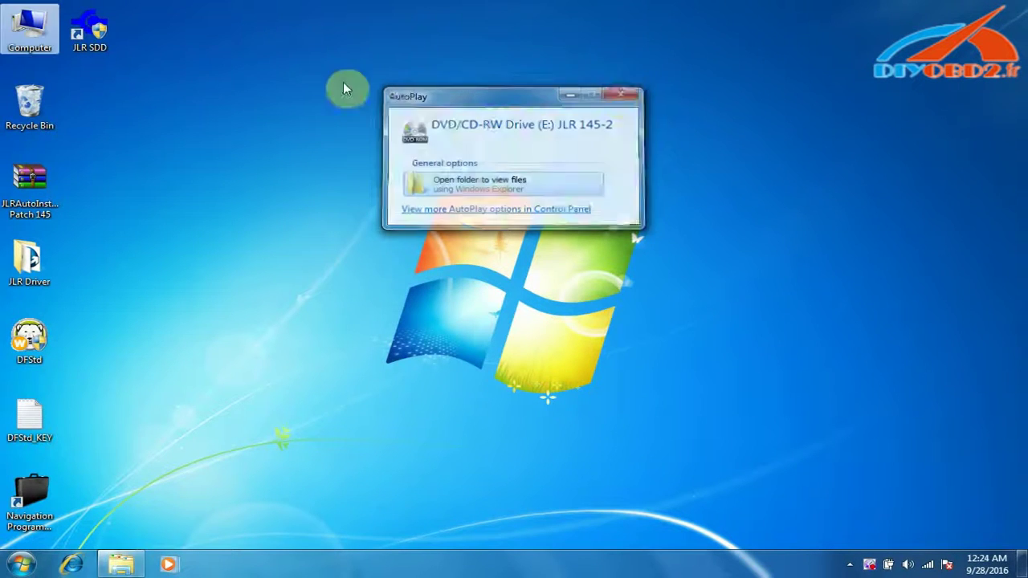
right_click(30, 27)
left_click(100, 35)
right_click(460, 225)
left_click(494, 239)
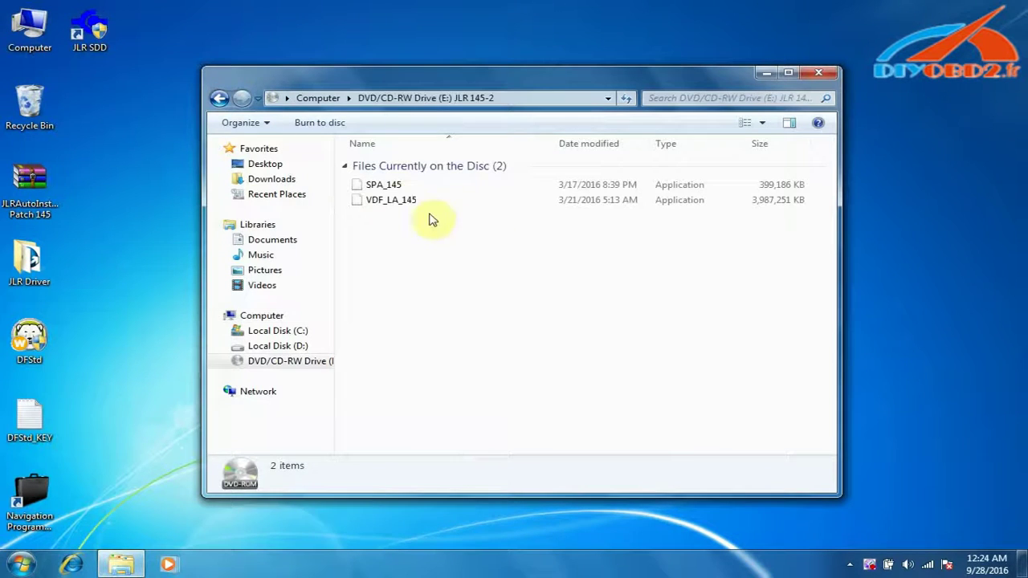
- Run SPA_145, acknowledge the background-install notice, and finish the Additional Pinpoint Tests install
left_click(368, 186)
double_click(367, 188)
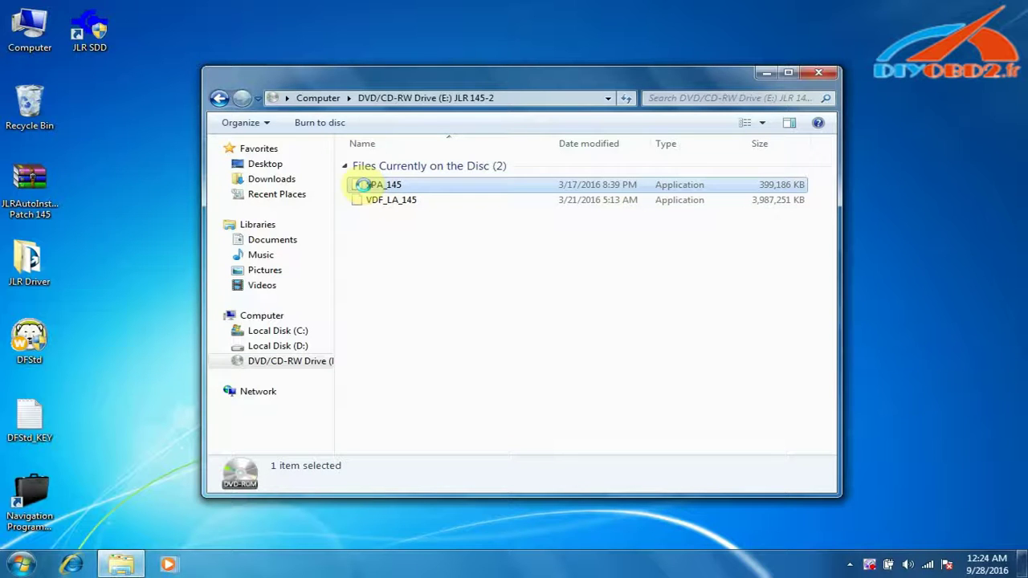
right_click(363, 185)
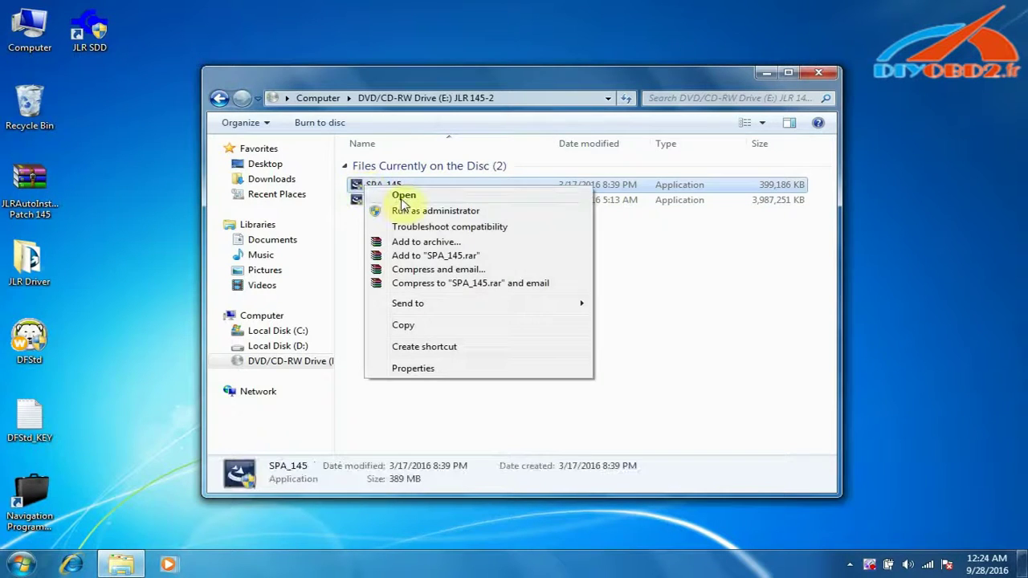
left_click(405, 200)
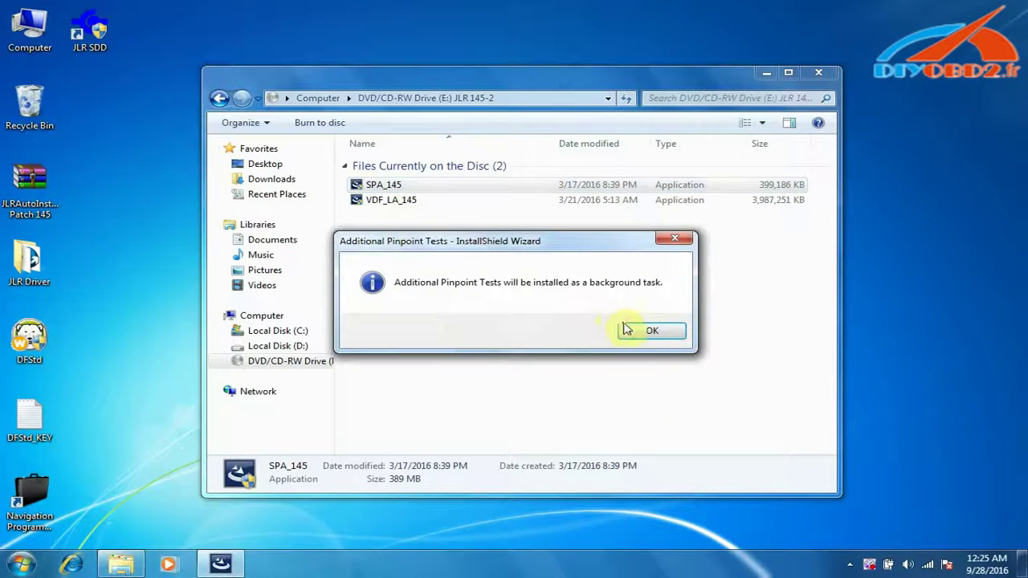
left_click(653, 334)
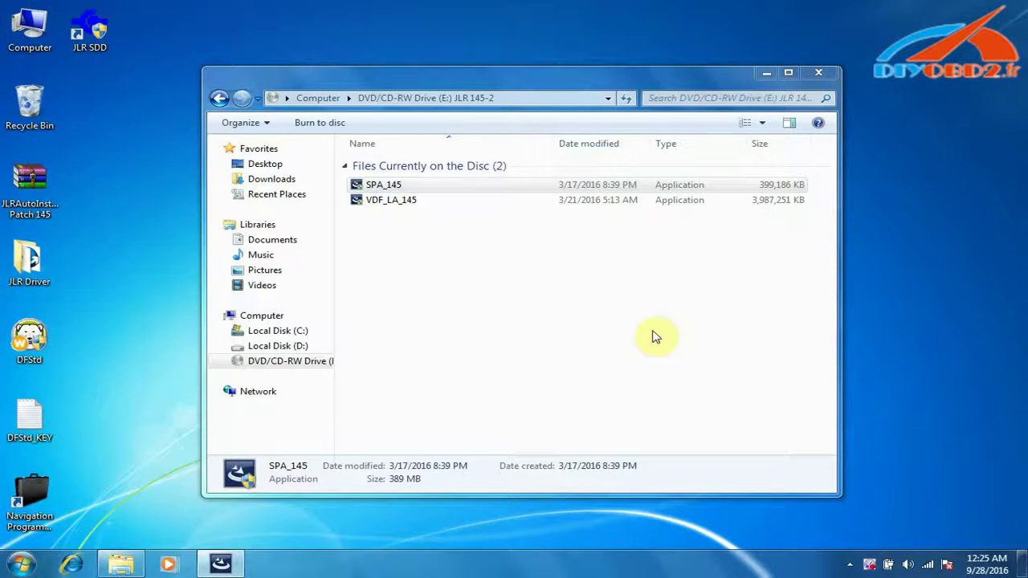
left_click(770, 73)
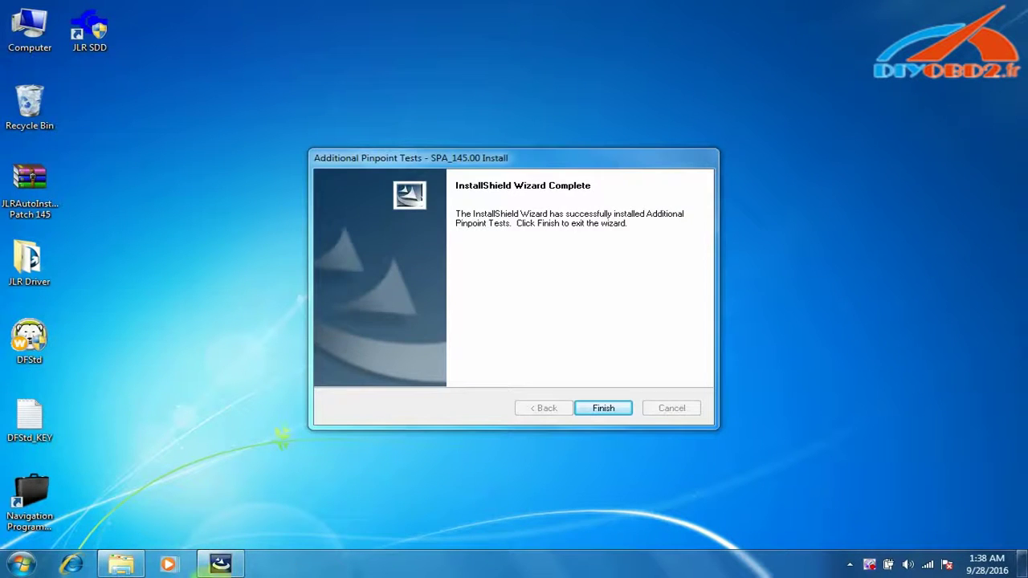
left_click(606, 422)
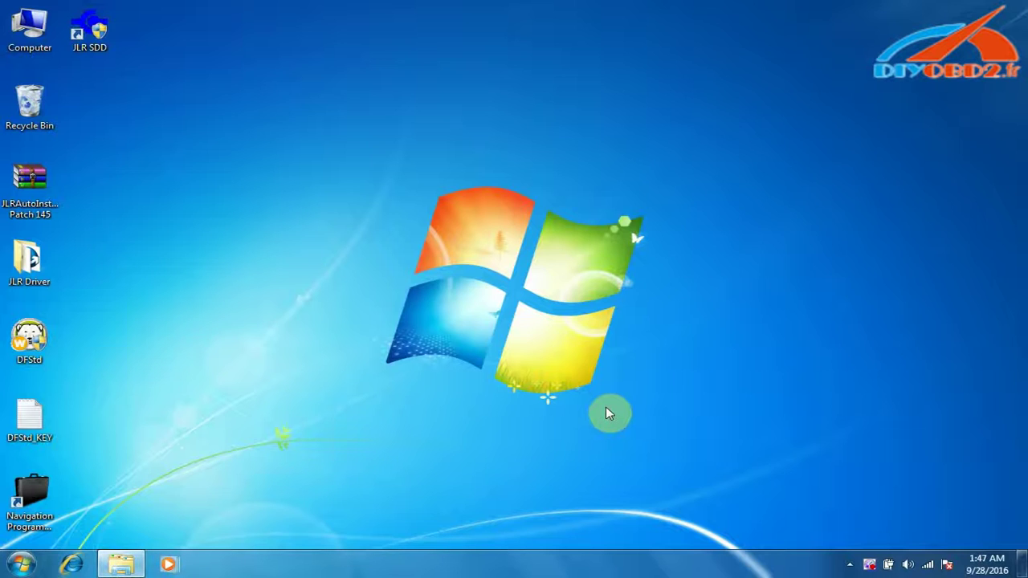
- Launch the VDF_LA_145 installer from the DVD drive's contents
right_click(30, 22)
left_click(64, 26)
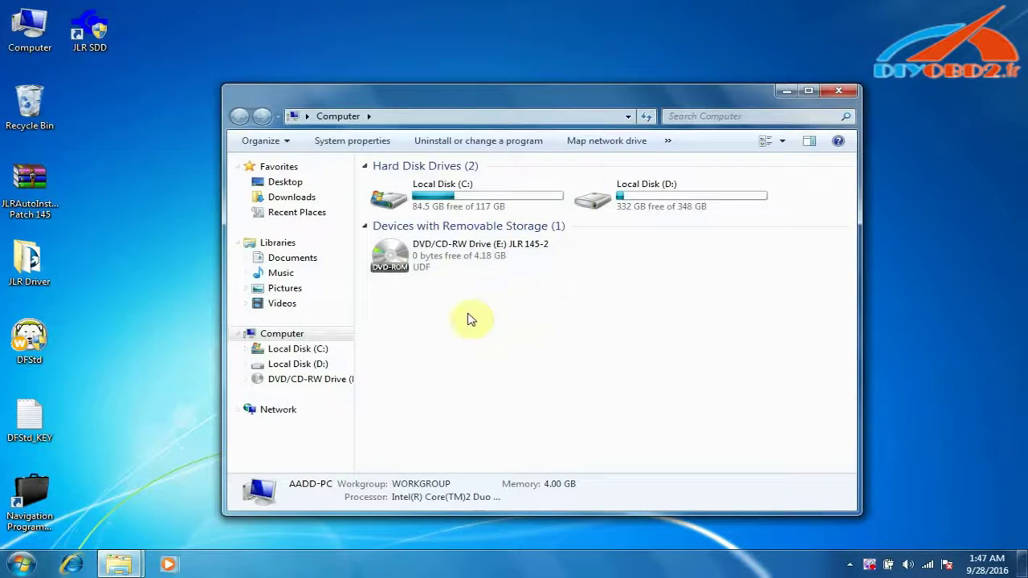
right_click(461, 257)
left_click(536, 272)
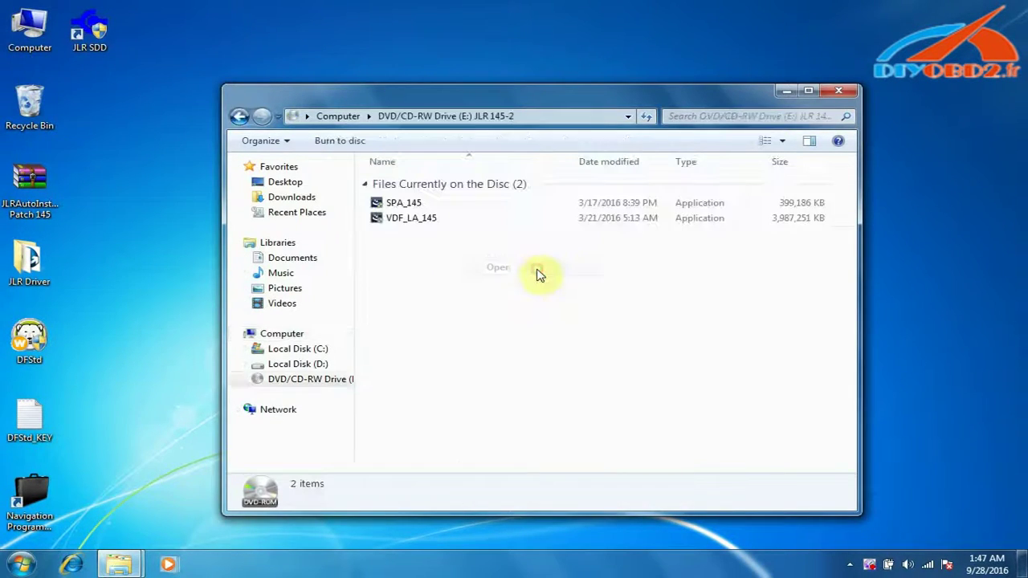
left_click(416, 219)
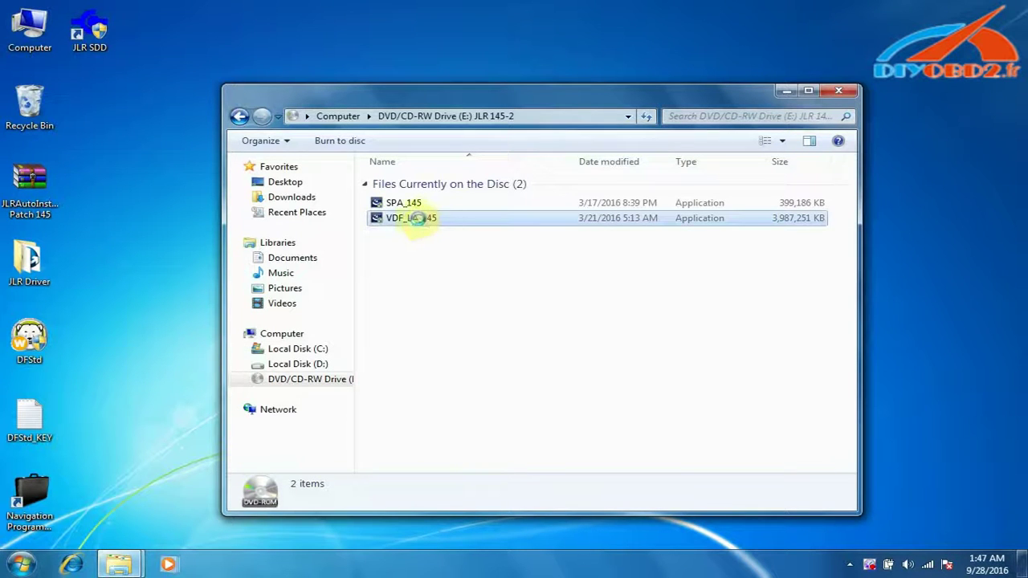
right_click(417, 218)
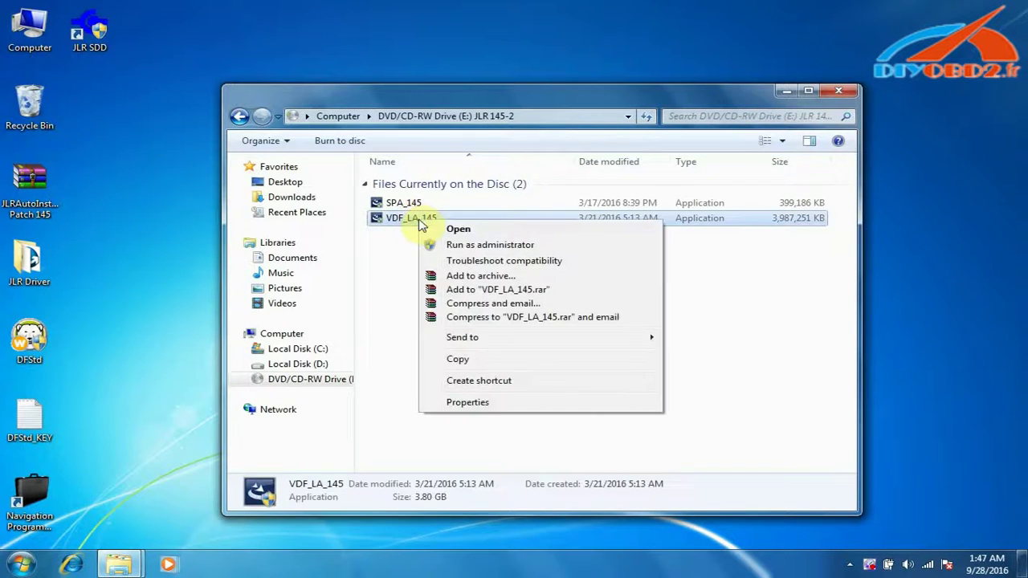
left_click(474, 231)
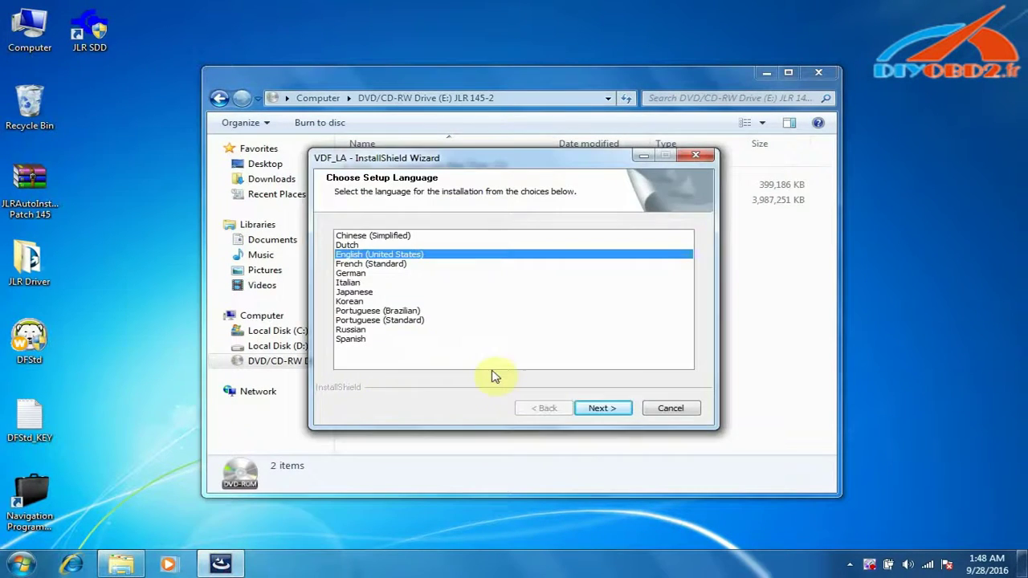
- Keep English (United States), let VDF_LA install, close Explorer and finish the wizard
left_click(598, 412)
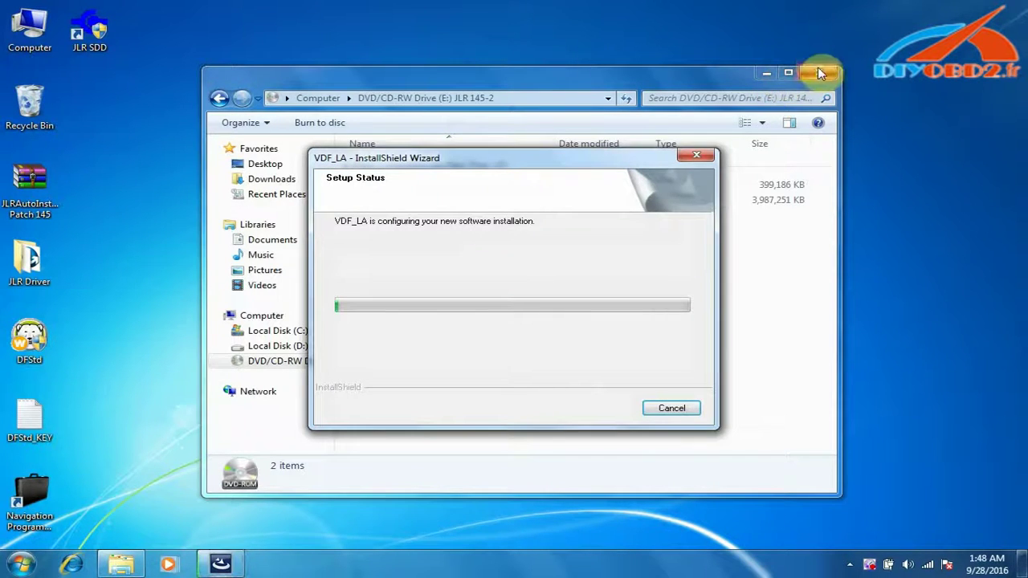
left_click(818, 70)
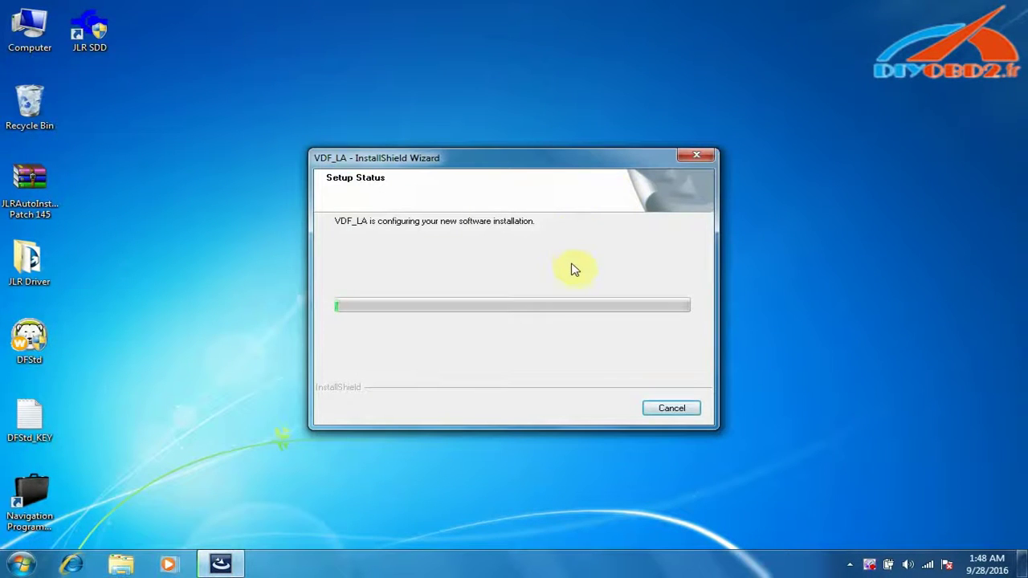
left_click(454, 136)
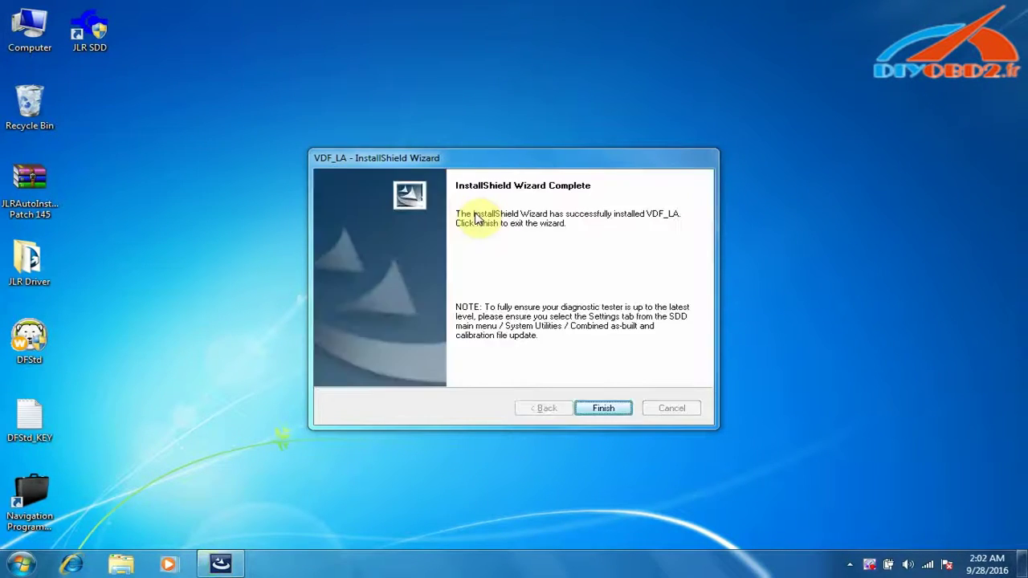
left_click(614, 413)
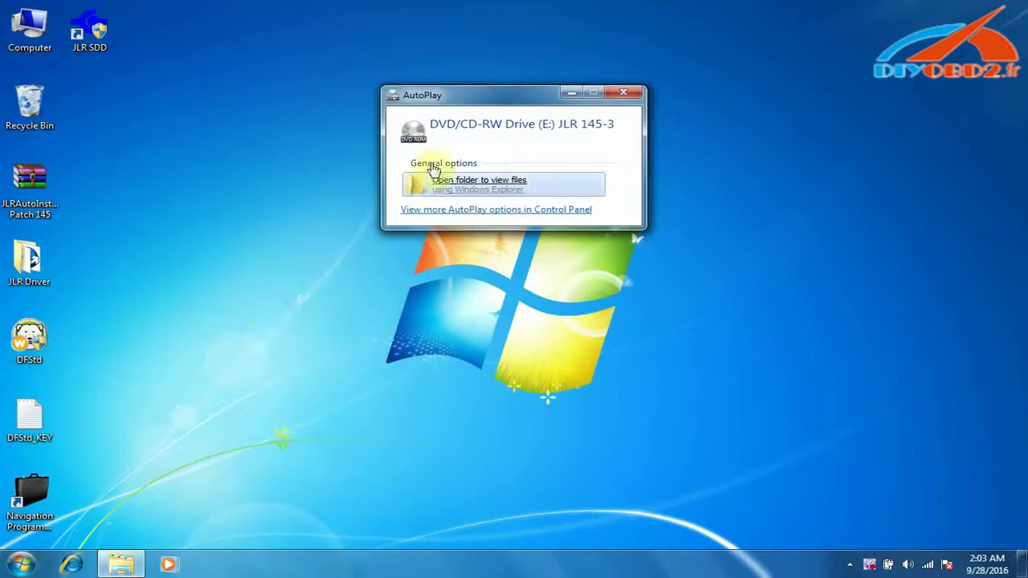
- Dismiss AutoPlay and launch the VDF_JV_145 installer from the JLR 145-3 disc
left_click(626, 93)
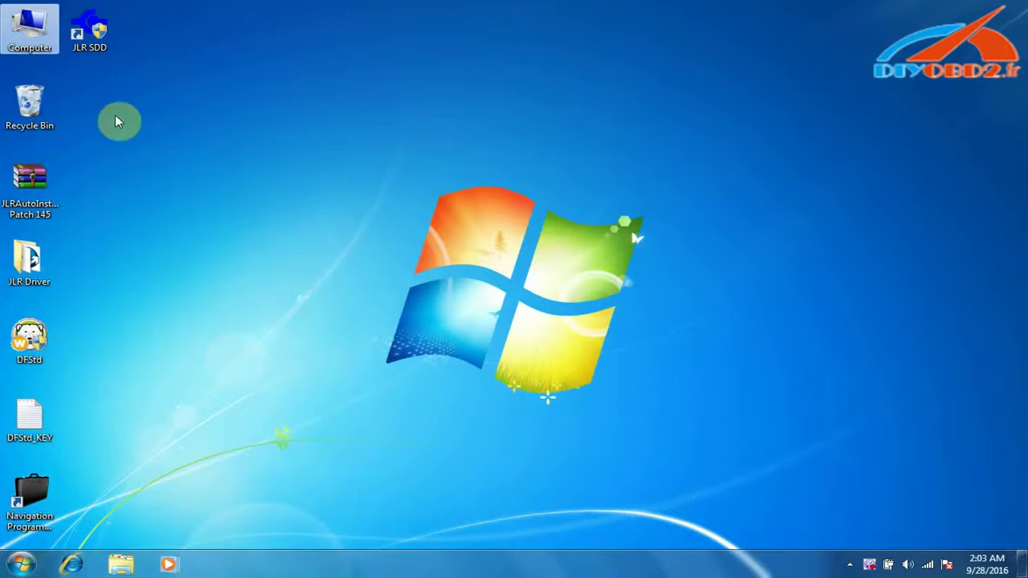
right_click(30, 40)
left_click(83, 55)
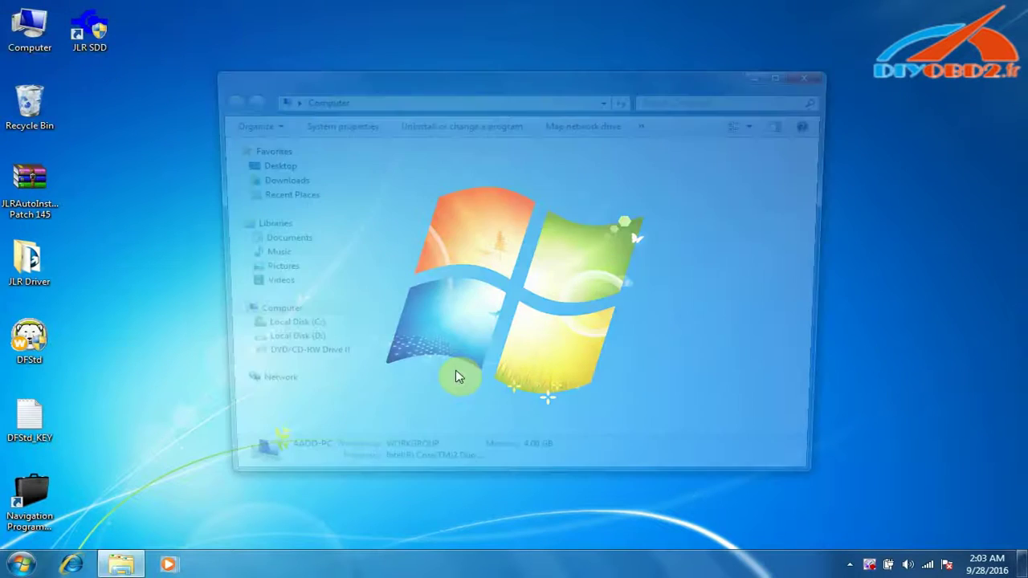
right_click(425, 242)
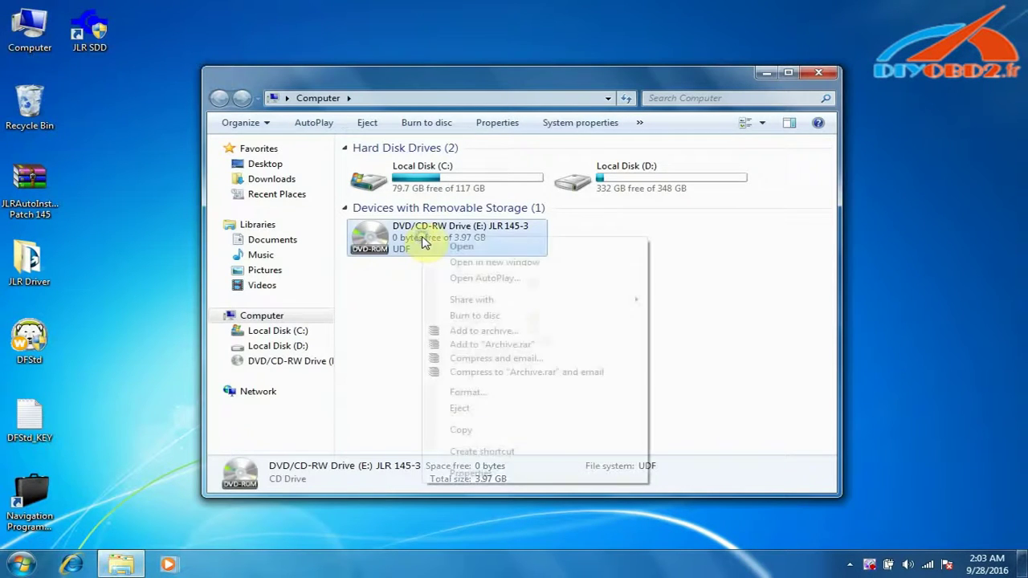
left_click(487, 246)
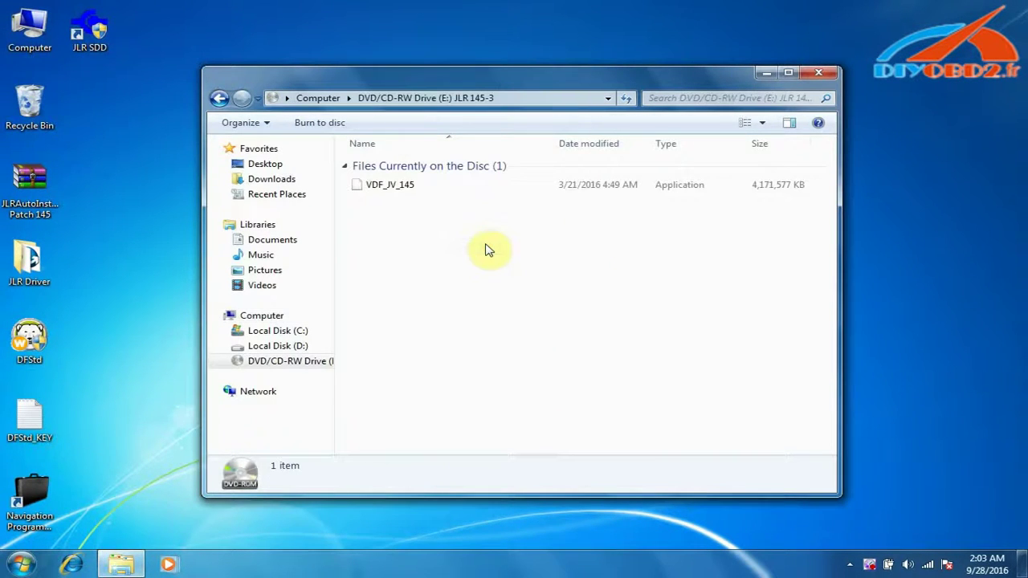
double_click(385, 184)
right_click(384, 185)
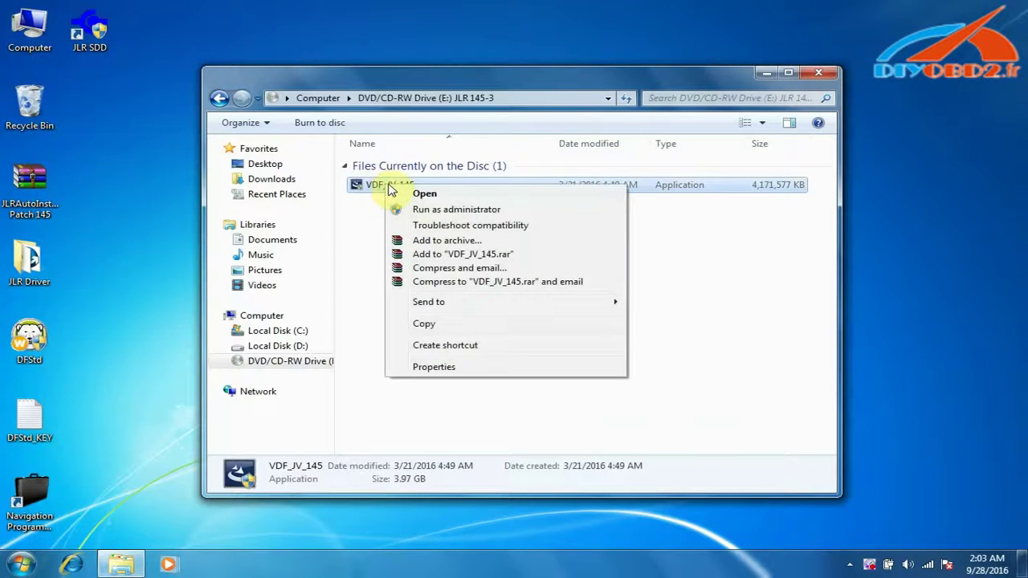
left_click(433, 196)
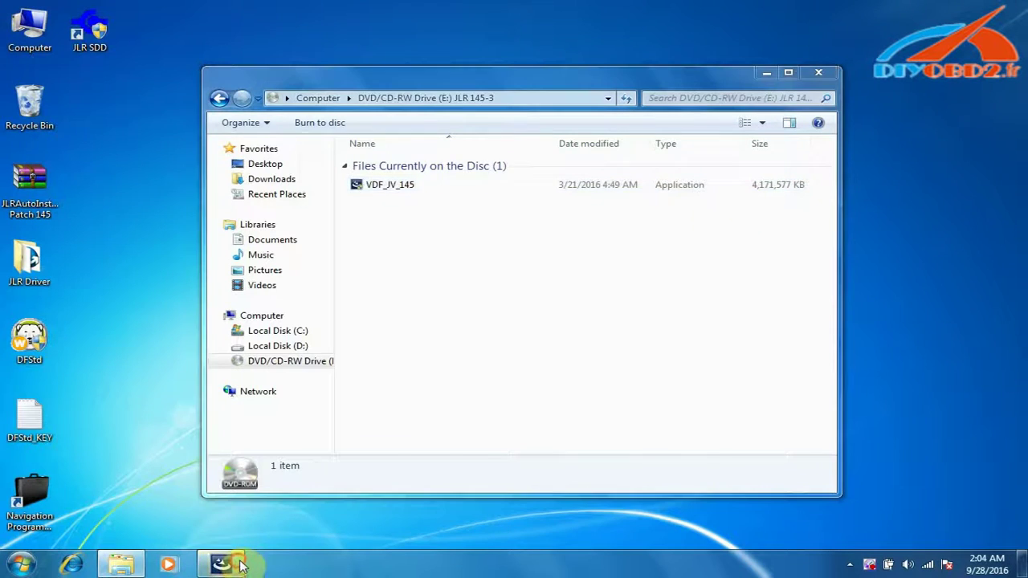
- Continue past the language choice and finish the VDF_JV installation
left_click(605, 411)
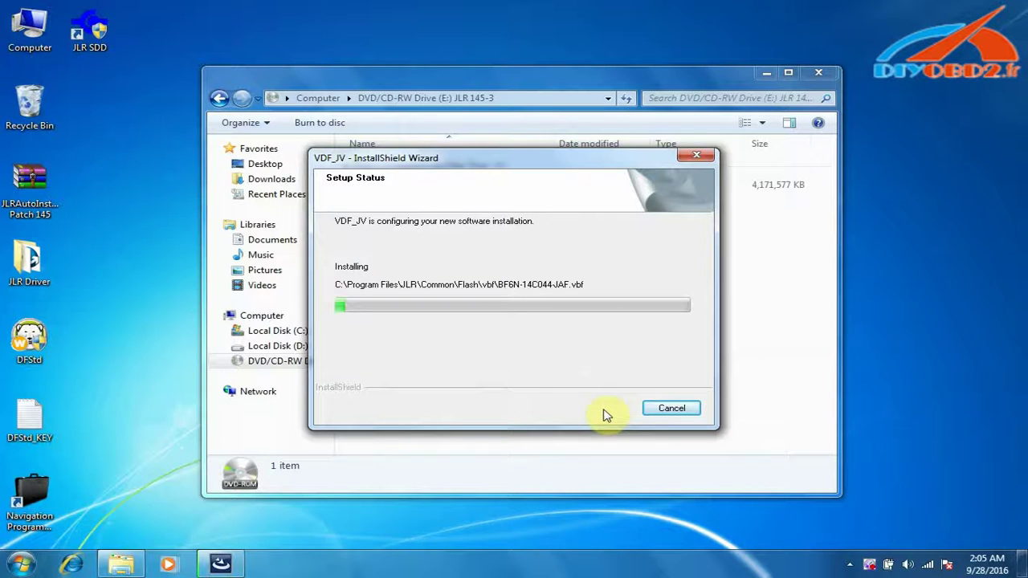
left_click(770, 73)
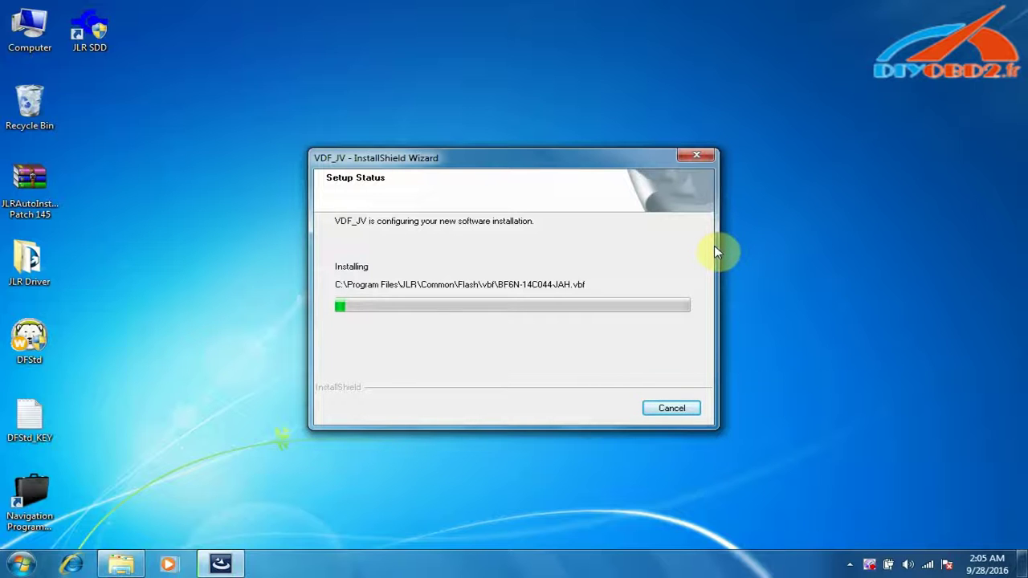
left_click(654, 558)
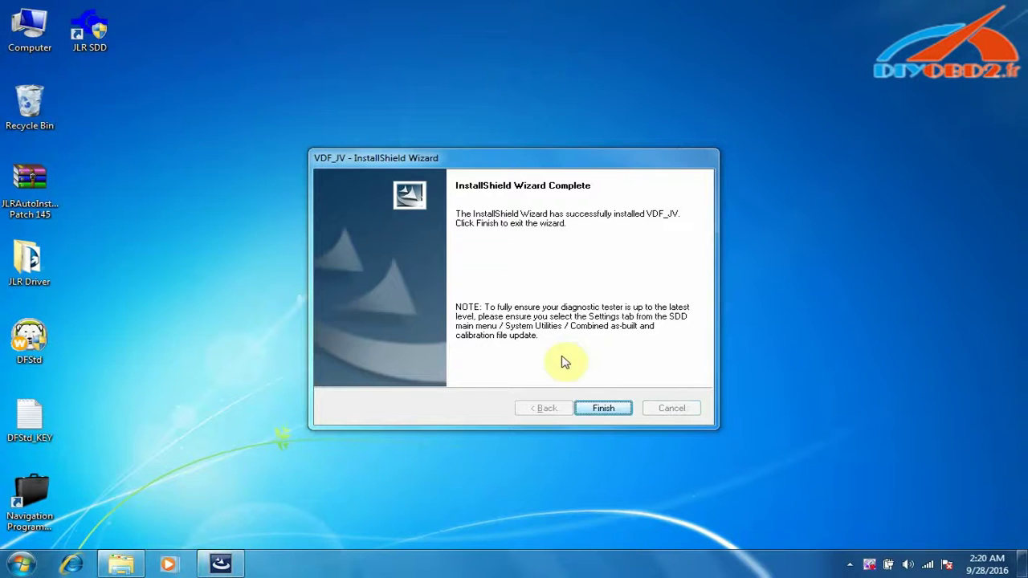
left_click(593, 409)
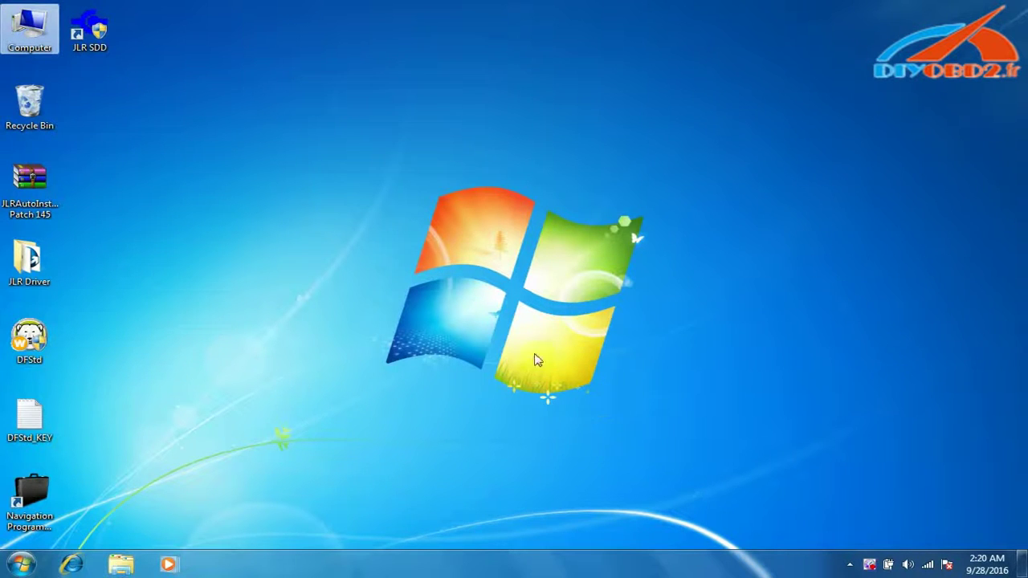
- Launch the VDF_LV_145 installer from the JLR 145 disc
right_click(32, 34)
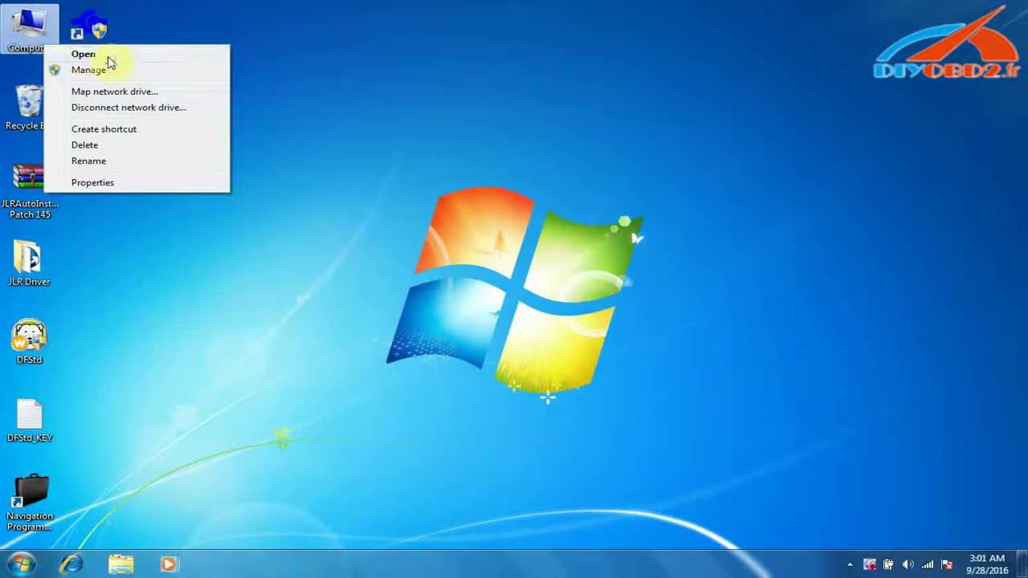
left_click(111, 60)
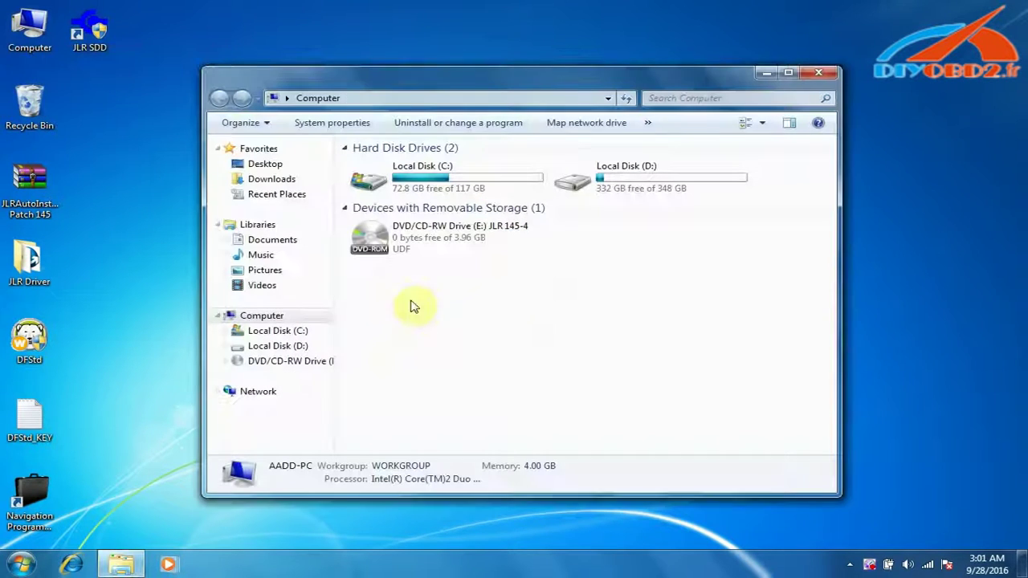
right_click(442, 243)
left_click(494, 252)
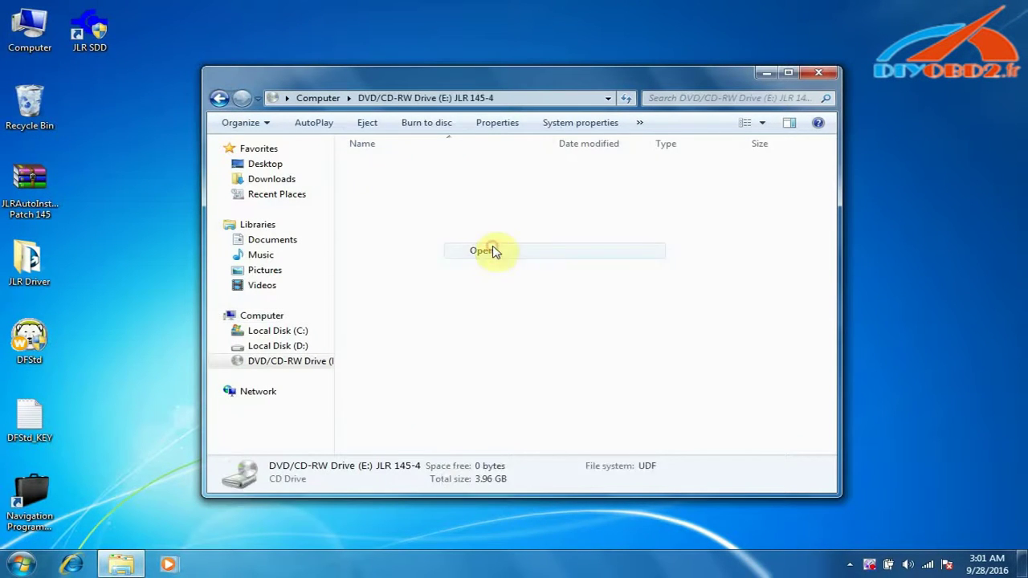
double_click(399, 185)
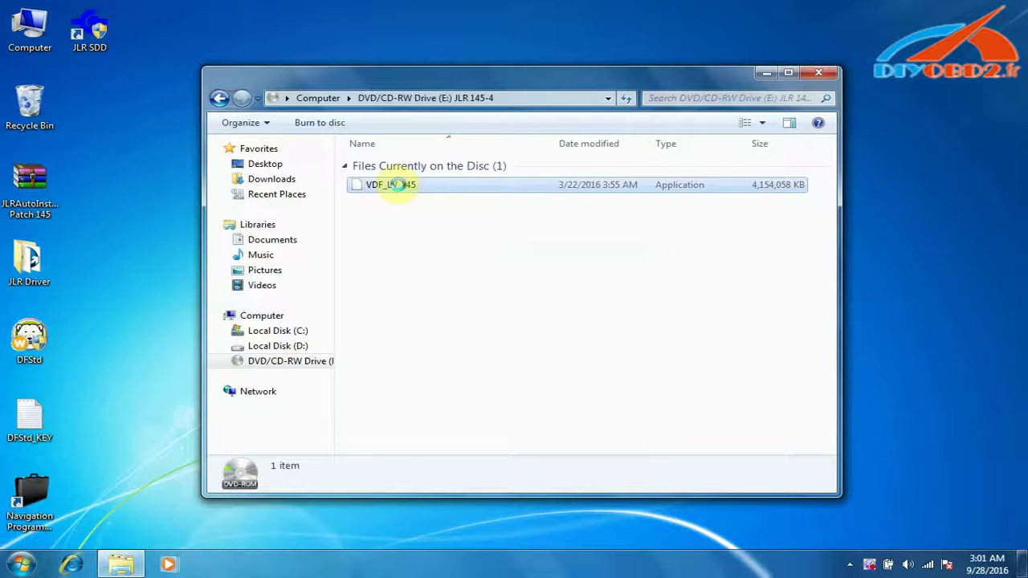
right_click(400, 185)
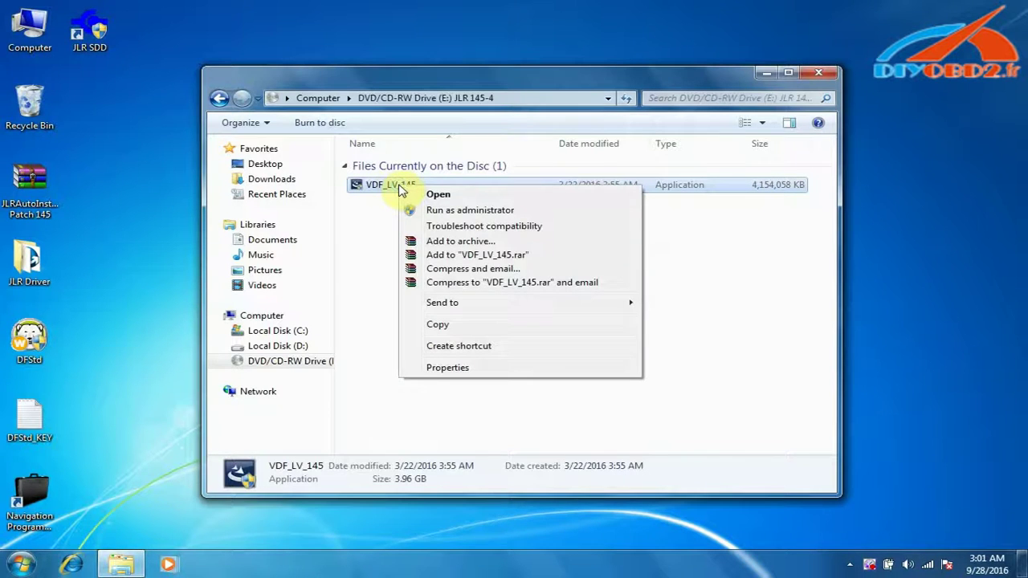
left_click(450, 197)
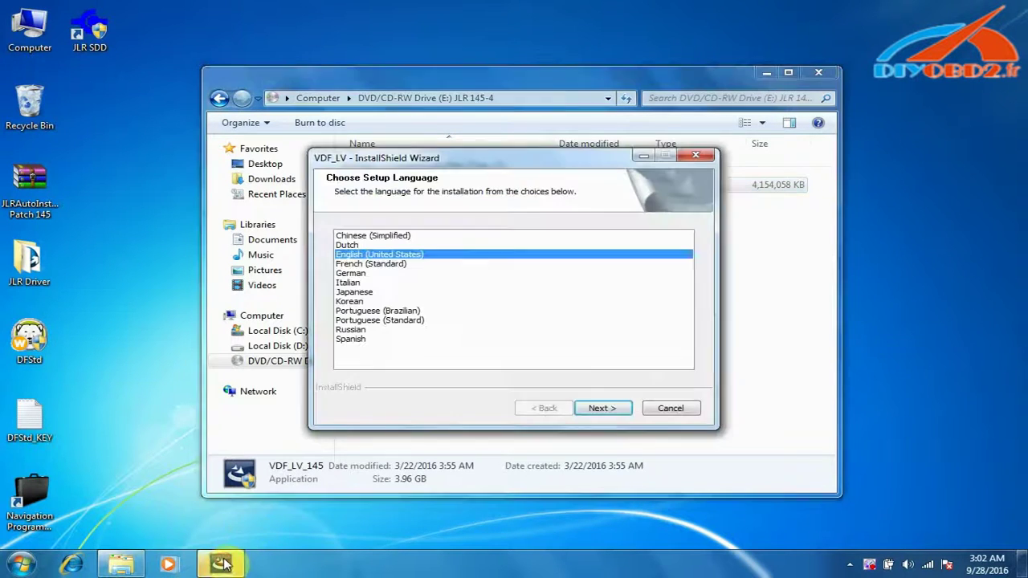
- Accept English (United States), let VDF_LV install, and close the completed wizard
left_click(769, 75)
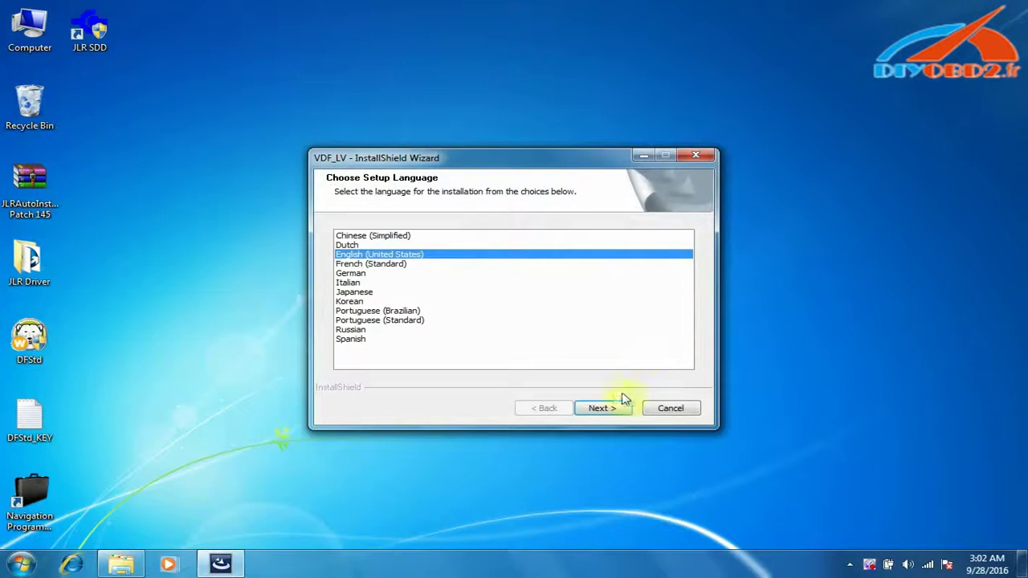
left_click(617, 406)
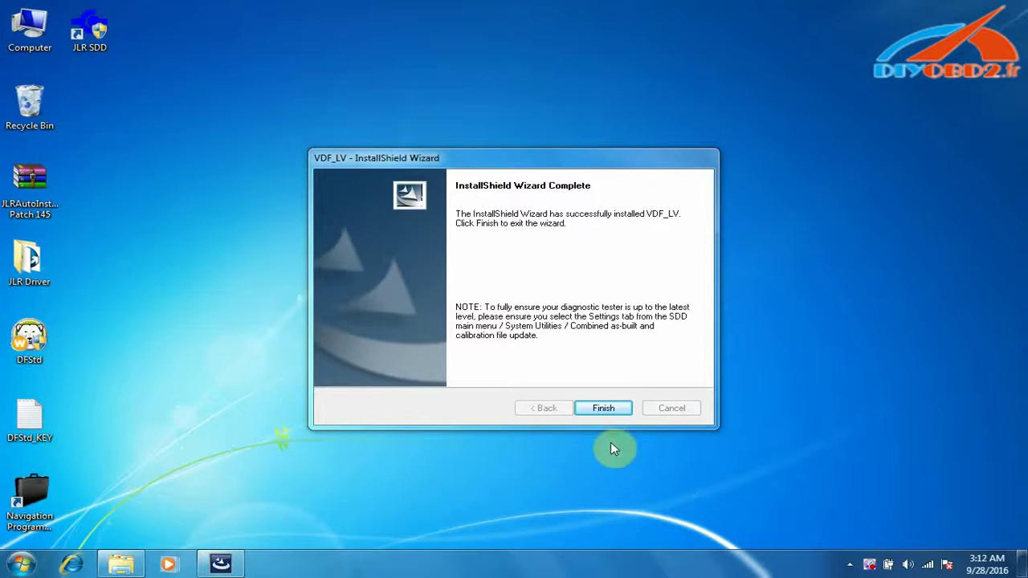
left_click(604, 408)
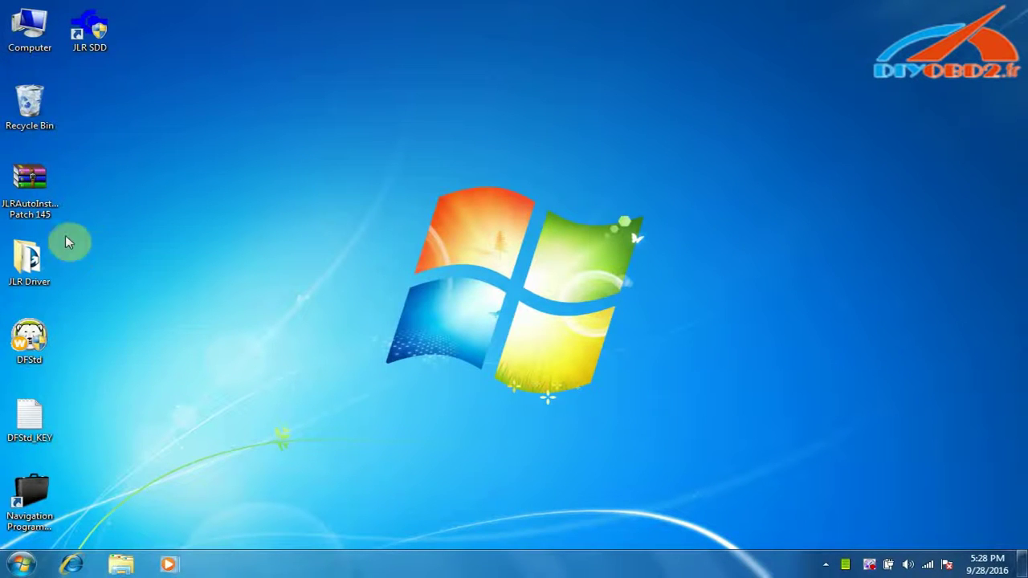
- Extract the JLRAutoInstall Patch 145 archive to the desktop and open its AutoInstall folder
right_click(35, 195)
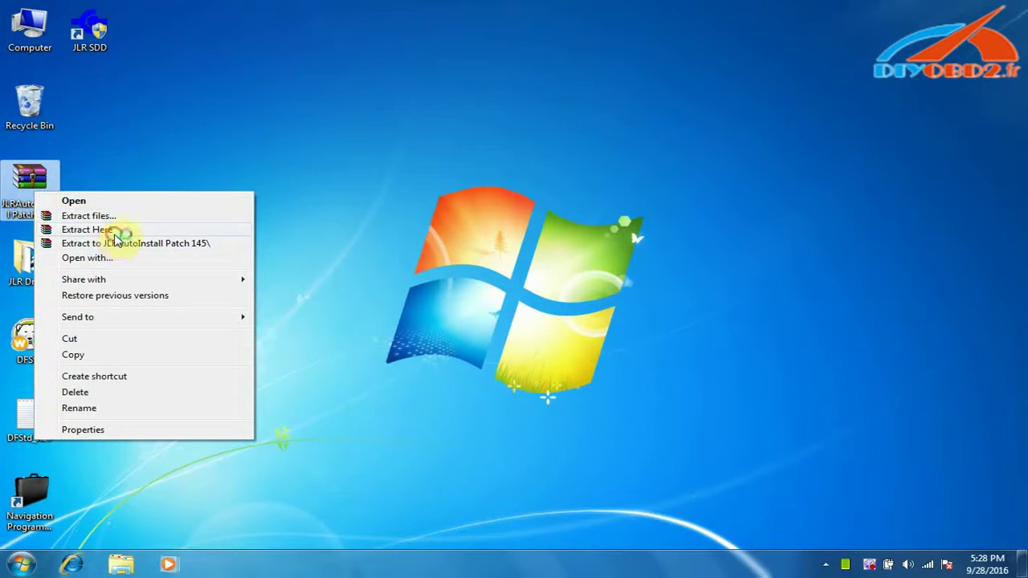
left_click(114, 237)
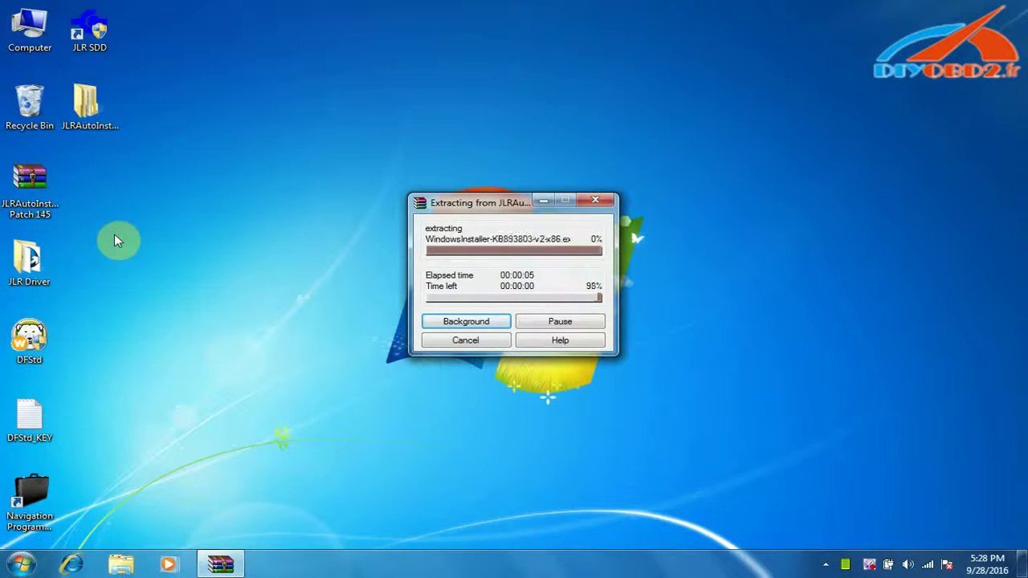
right_click(86, 106)
left_click(123, 120)
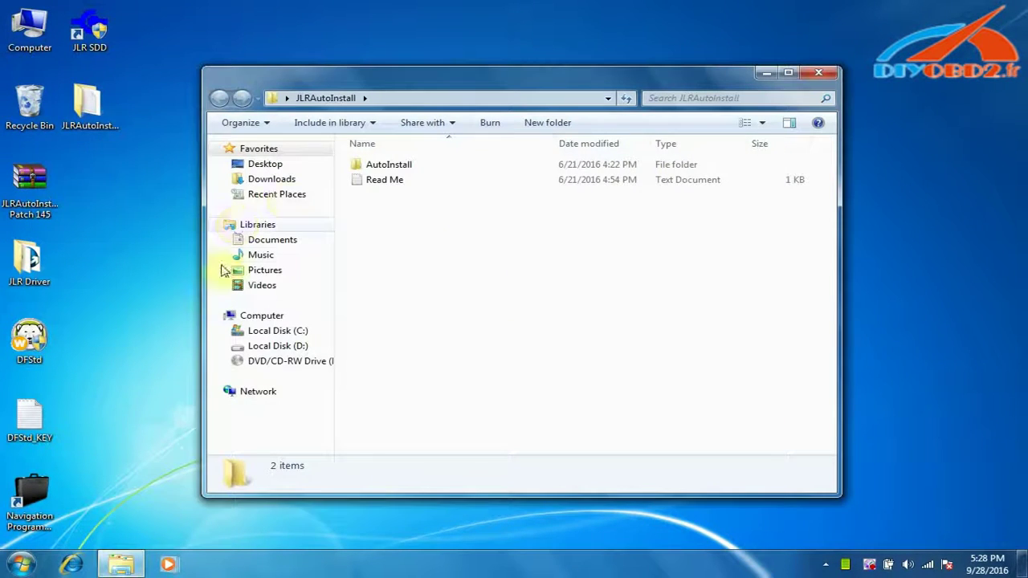
right_click(387, 167)
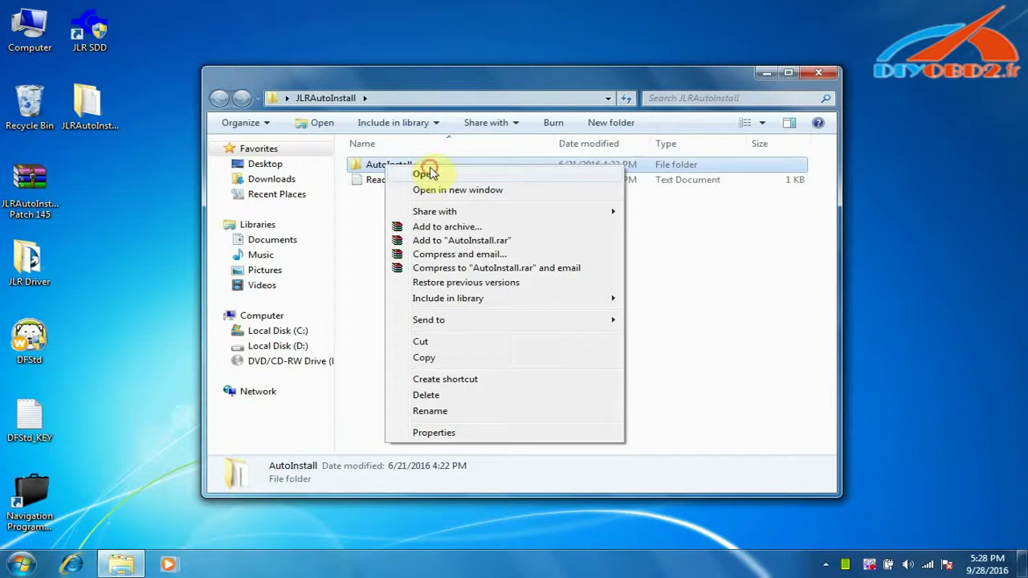
left_click(426, 174)
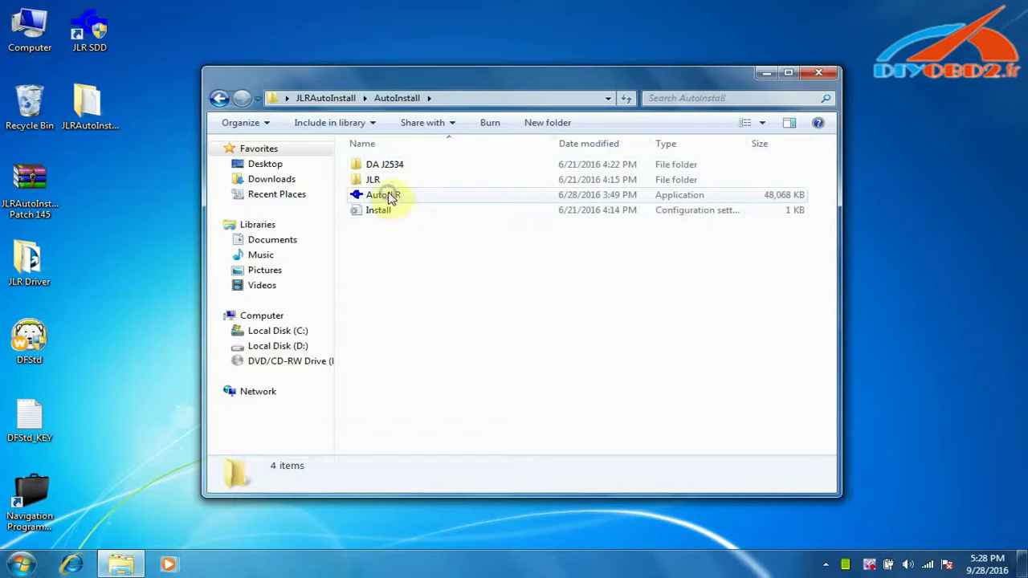
- Run AutoJLR, apply the Patch to create User&Pass, and close its windows
right_click(390, 198)
left_click(426, 202)
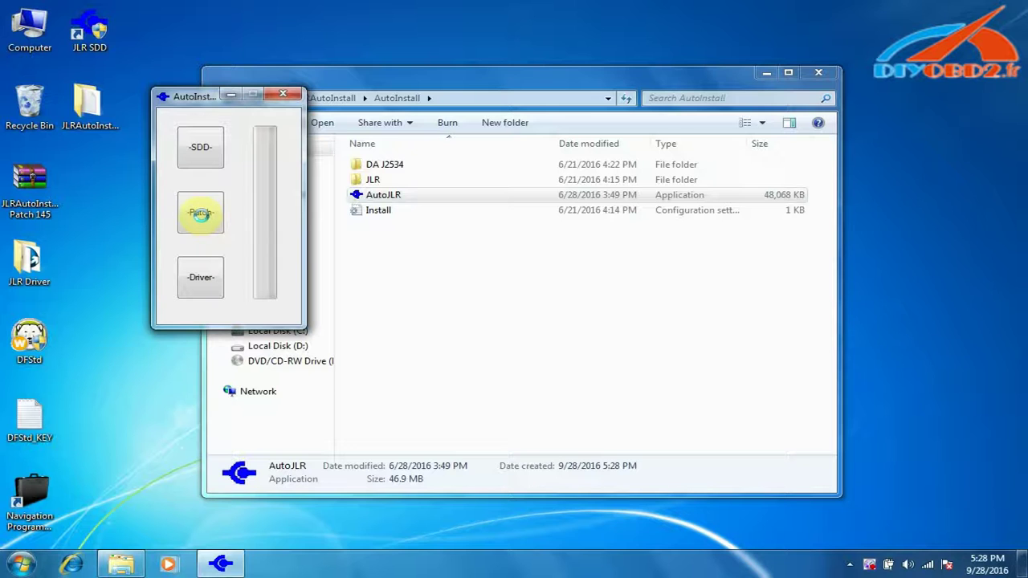
left_click(200, 213)
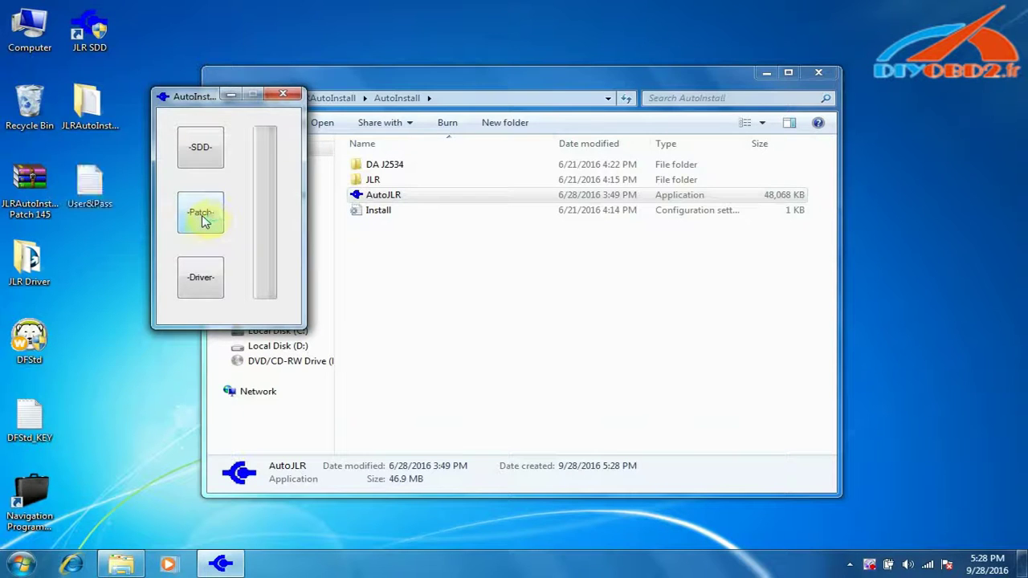
left_click(283, 95)
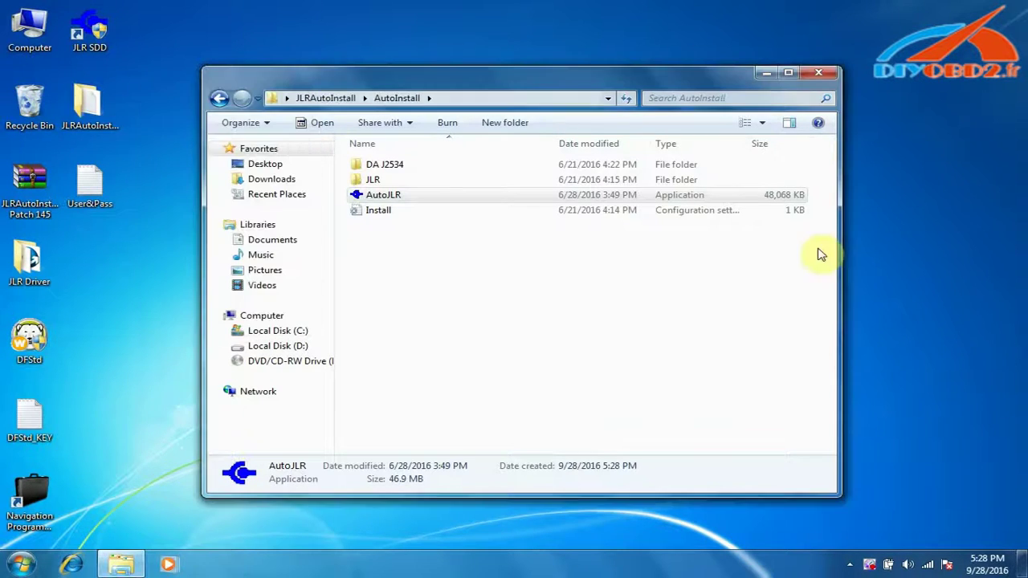
left_click(816, 75)
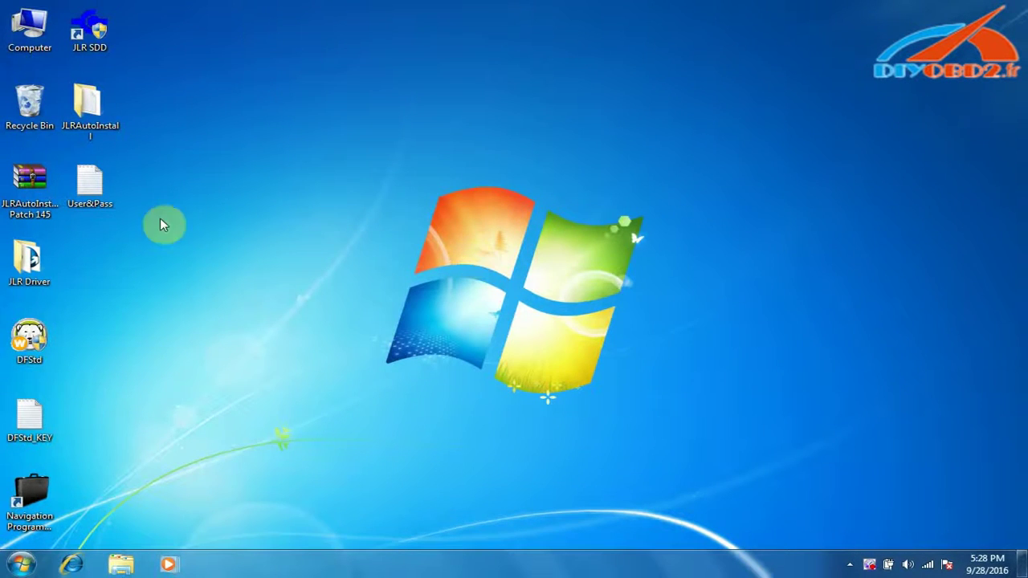
- Open the desktop User&Pass file in Notepad to read the SDD credentials
right_click(90, 199)
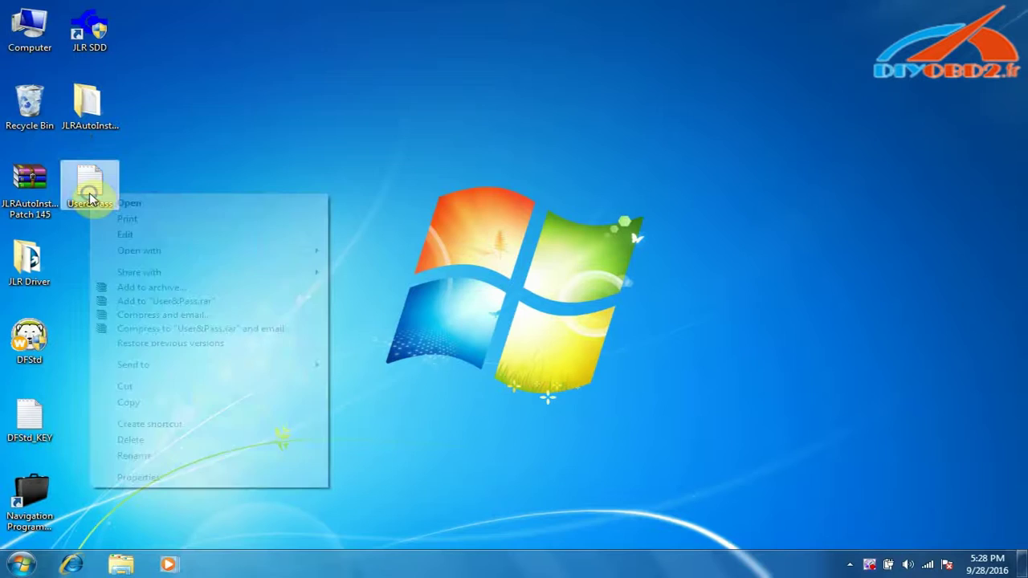
left_click(129, 204)
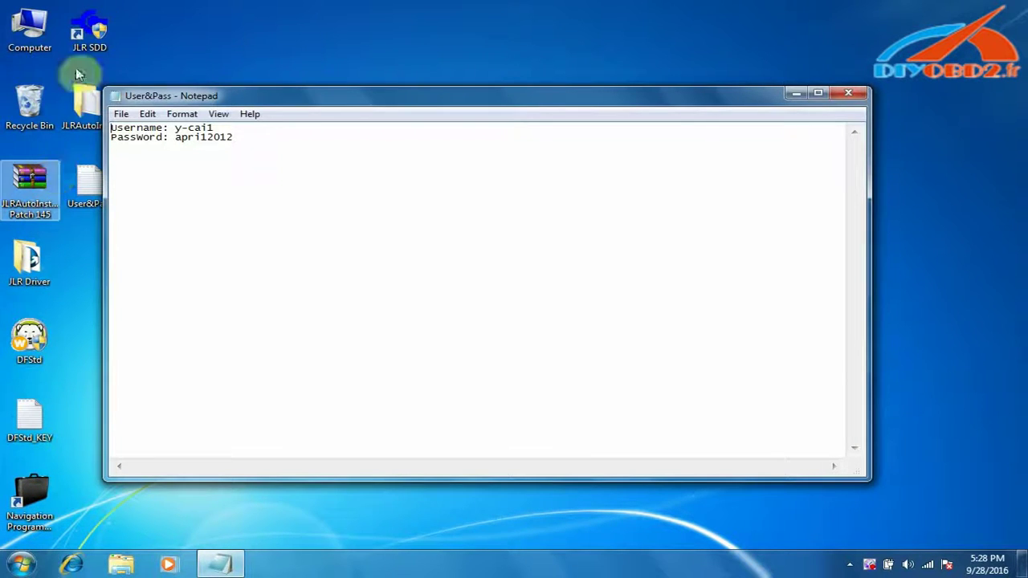
right_click(87, 37)
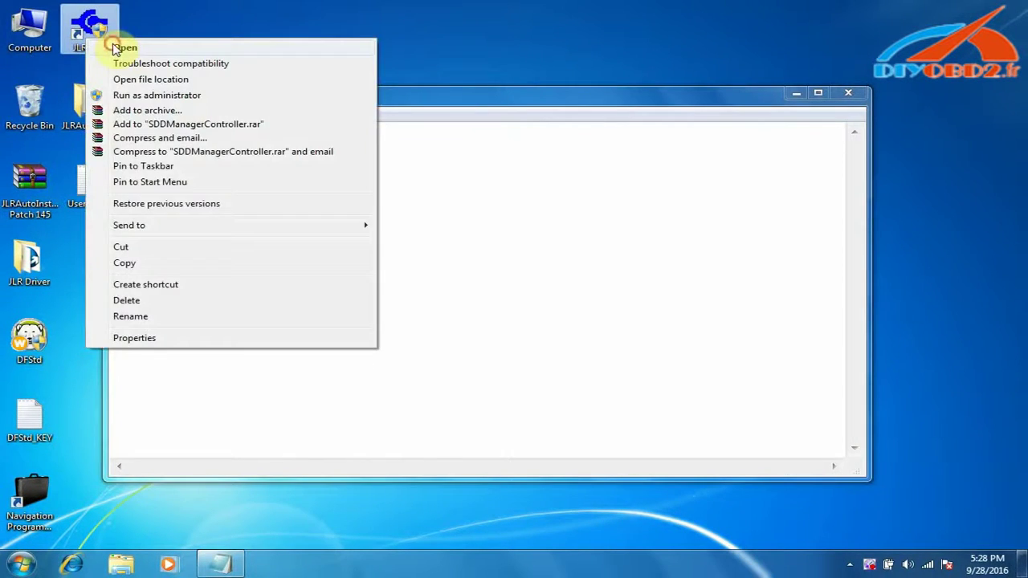
- Start JLR SDD, postpone IE8 first-run setup with Ask me later, and close the support window
left_click(115, 48)
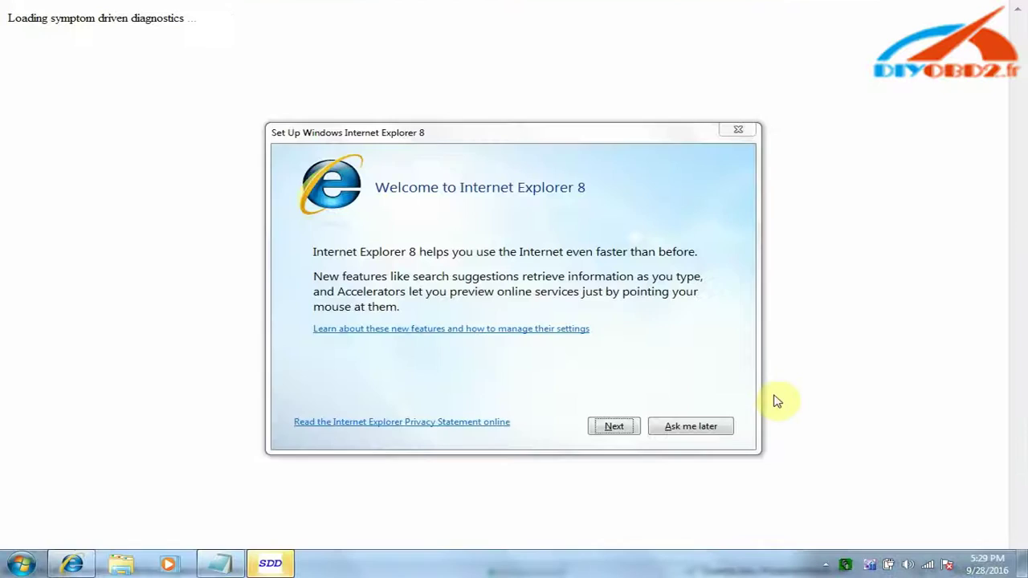
left_click(689, 430)
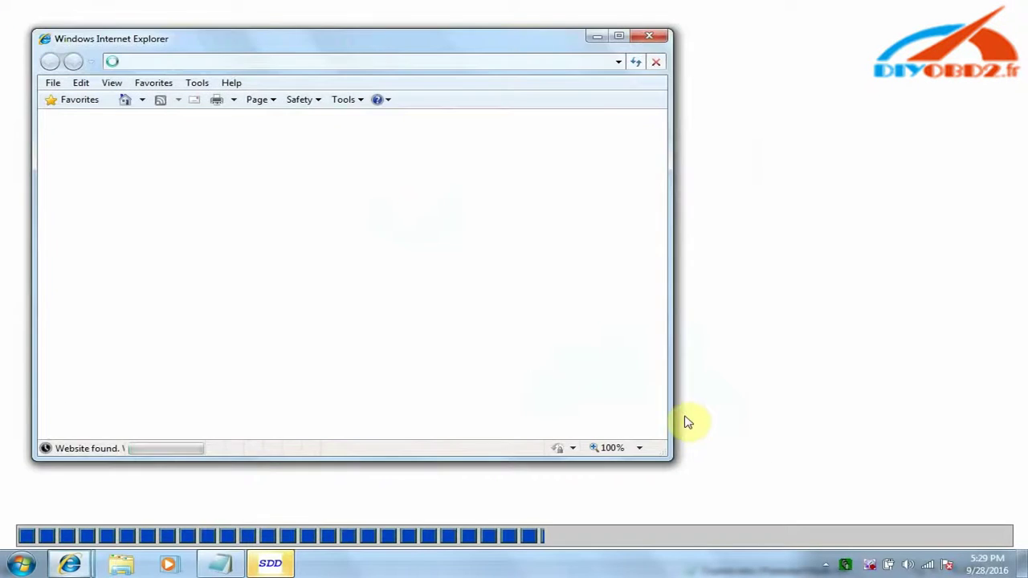
left_click(657, 38)
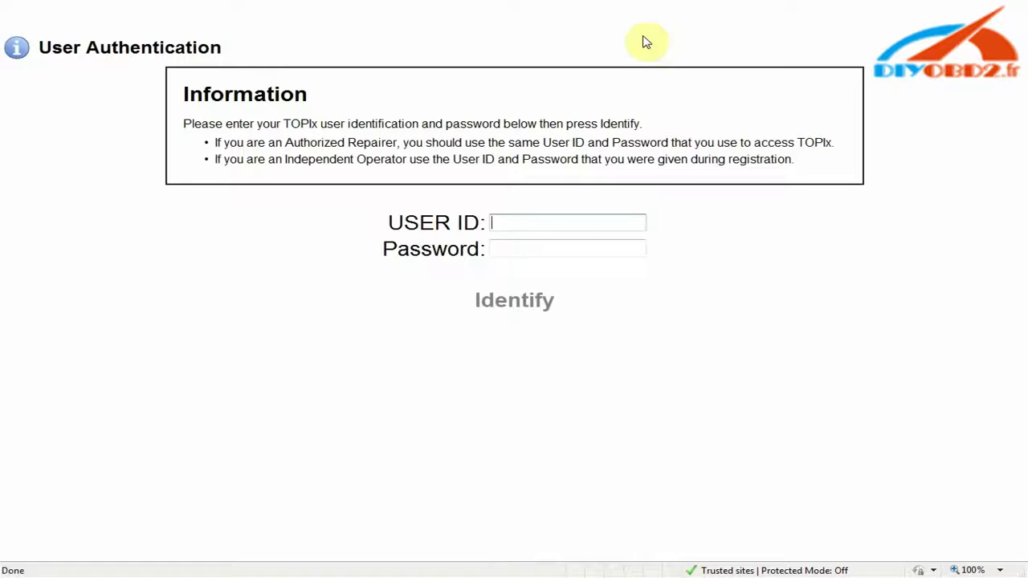
- Copy the username from the User&Pass note into the USER ID field
key("super")
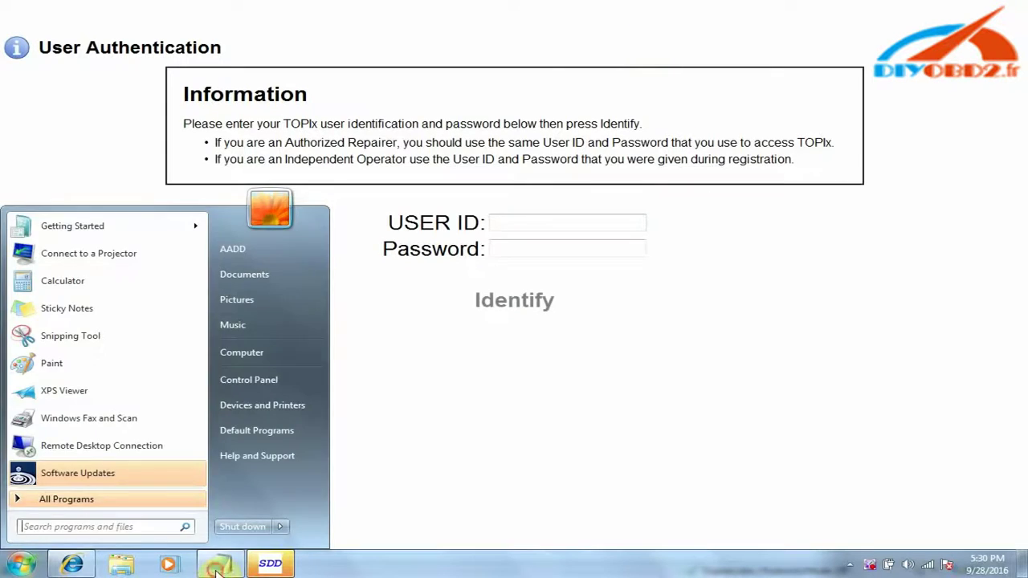
left_click(217, 566)
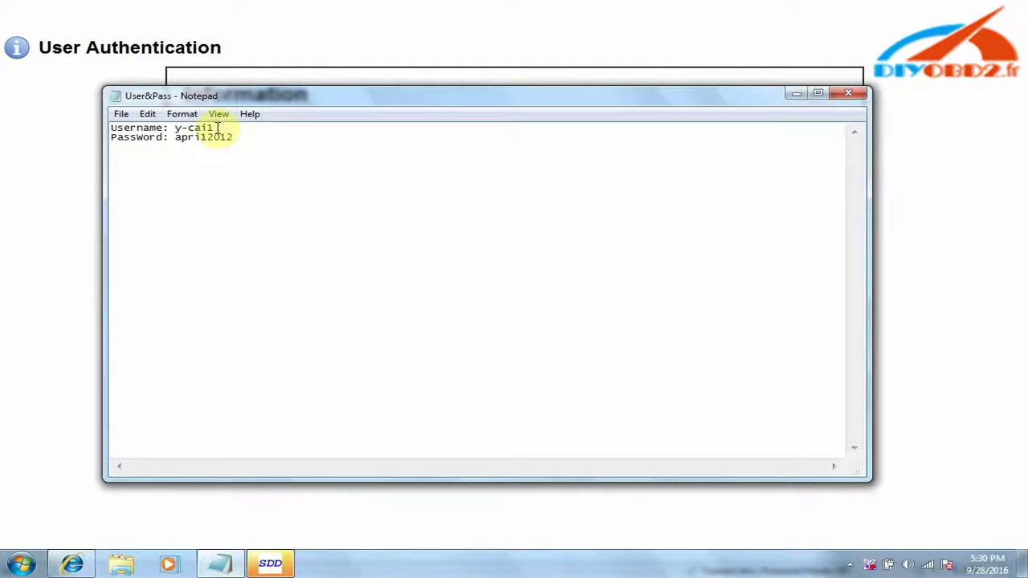
left_click_drag(192, 126, 175, 128)
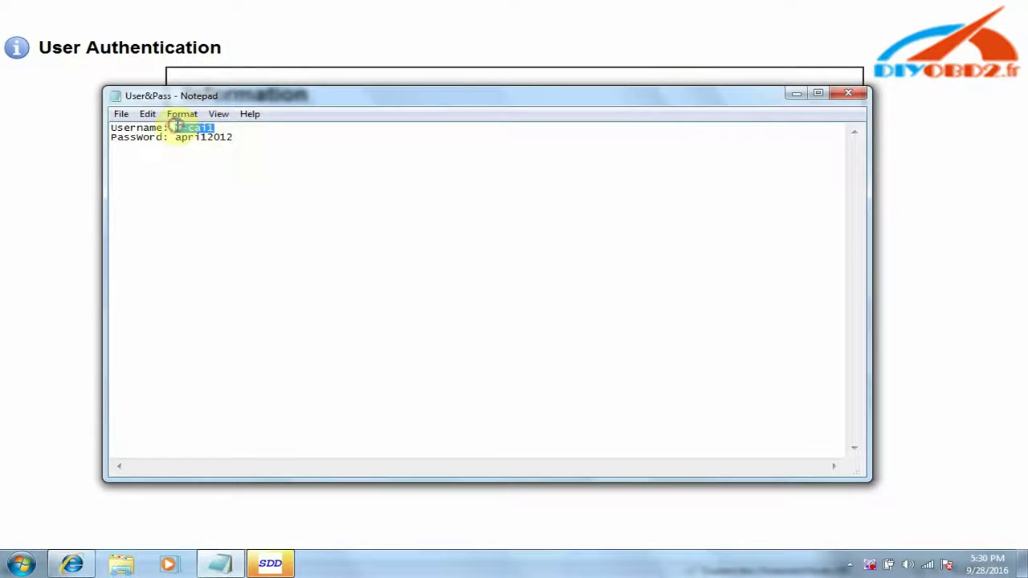
right_click(174, 127)
left_click(231, 176)
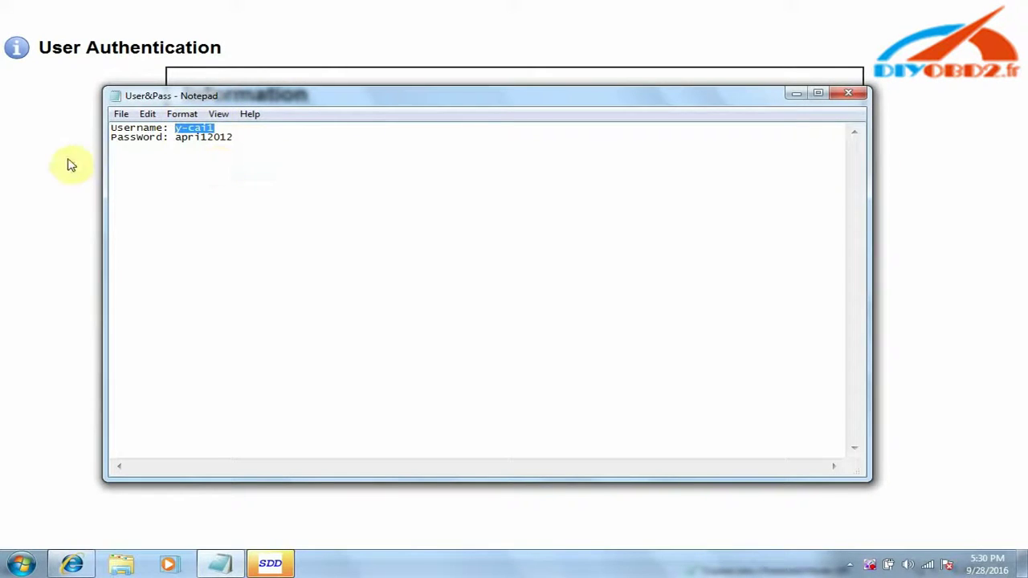
key("alt+Tab")
left_click(541, 222)
right_click(540, 222)
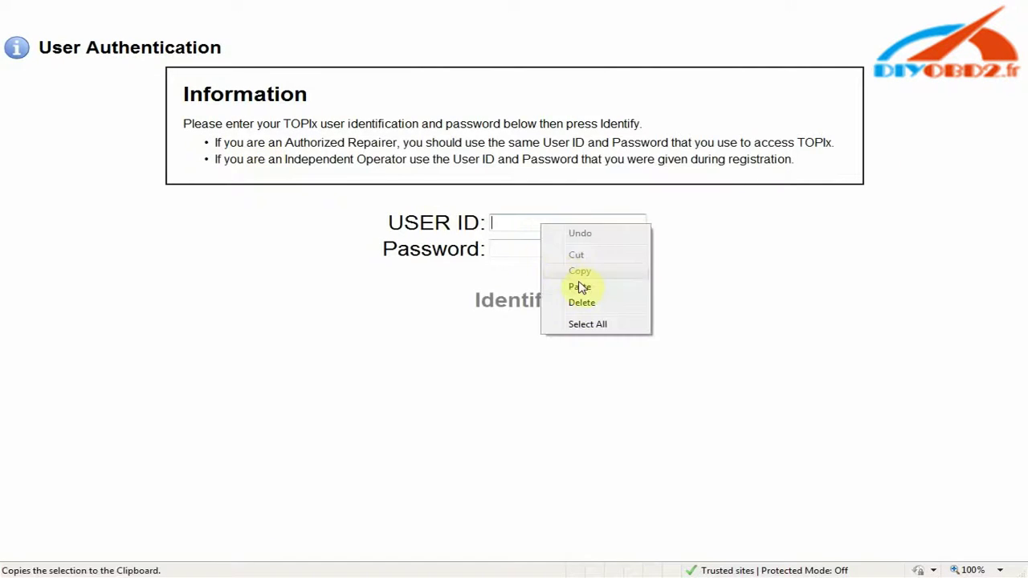
left_click(584, 289)
- Copy the password into the Password field and submit the login with Identify
key("super")
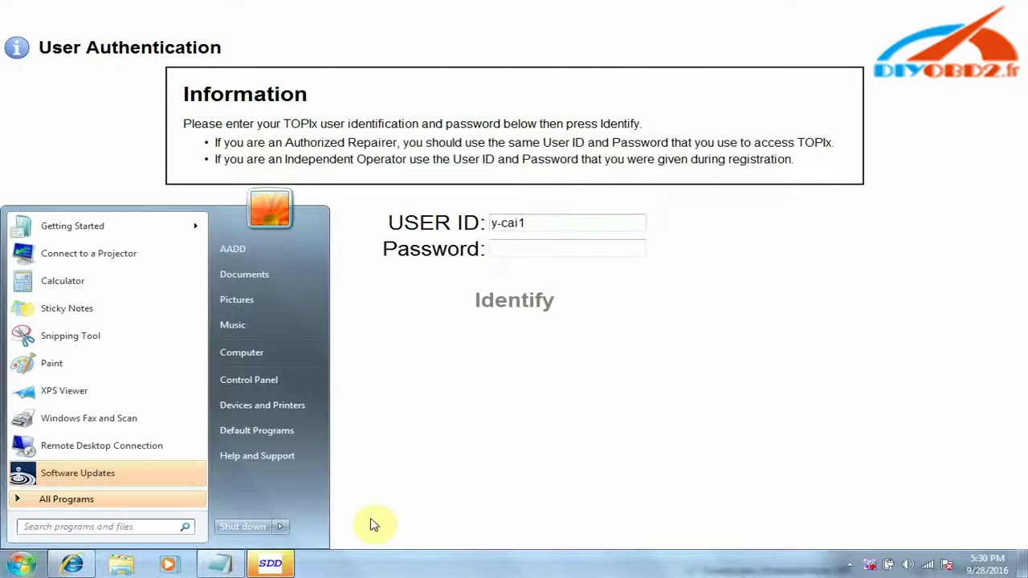
left_click(220, 563)
left_click(233, 138)
left_click_drag(233, 138, 176, 139)
right_click(178, 139)
left_click(228, 184)
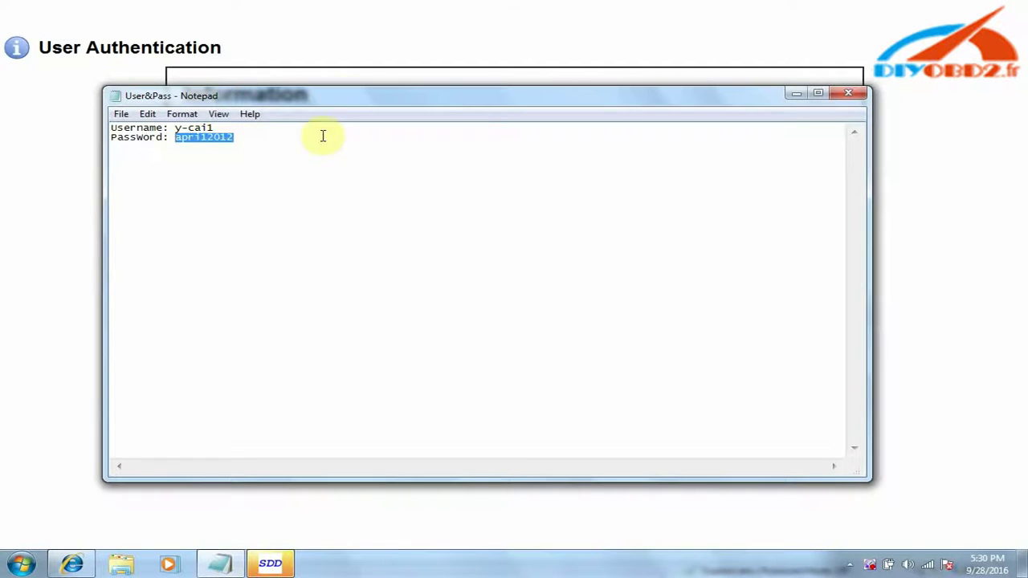
left_click(53, 158)
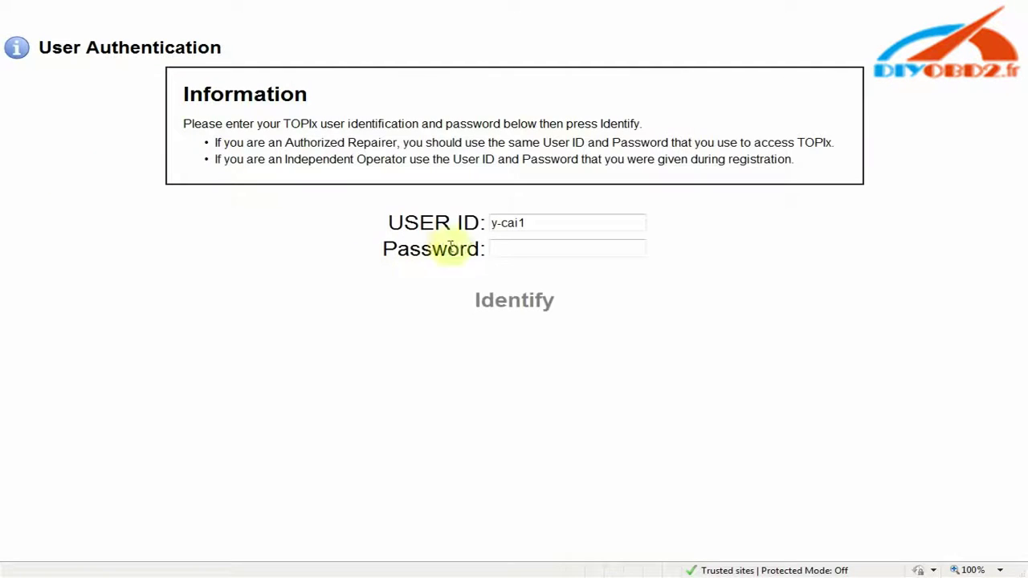
right_click(506, 250)
left_click(562, 314)
left_click(579, 245)
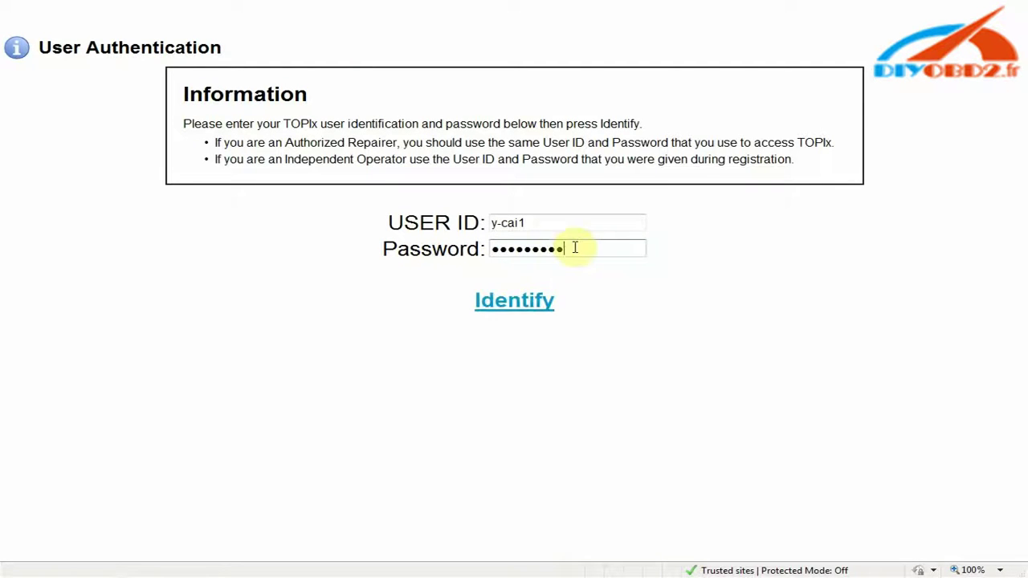
left_click(526, 303)
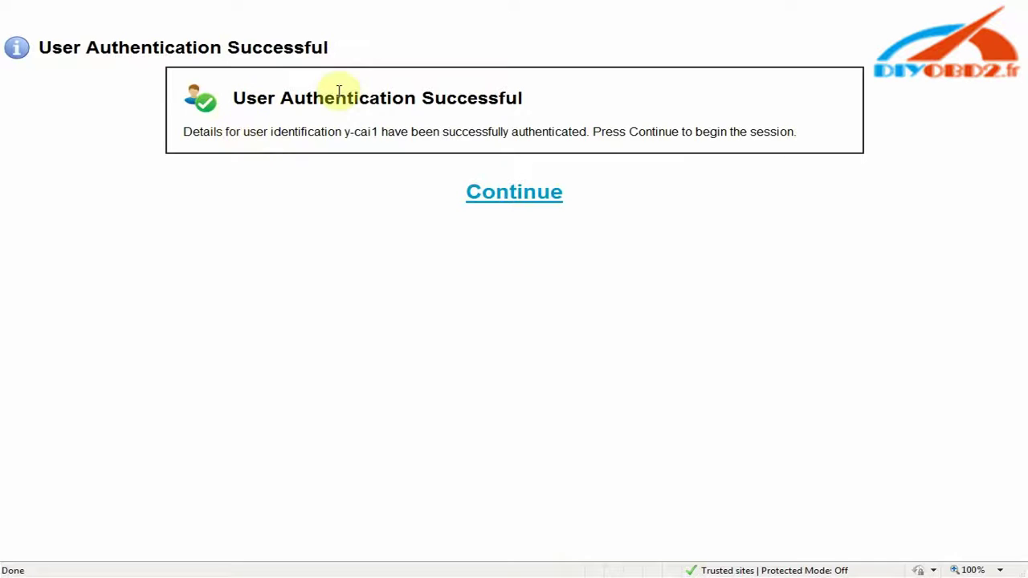
- Begin the SDD session and choose Central African Republic as the dealer country
left_click(514, 191)
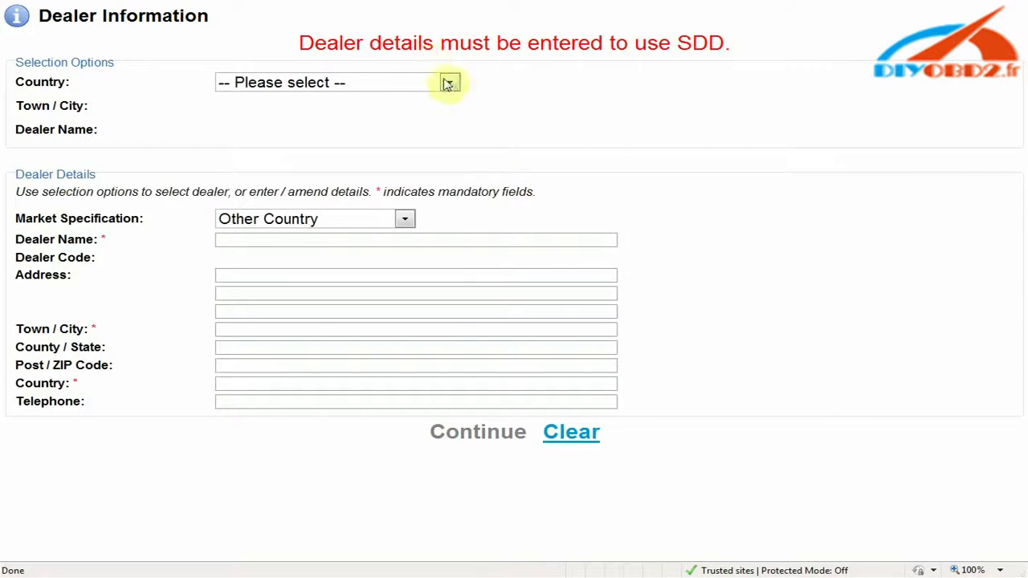
left_click(450, 81)
scroll(340, 179, "down", 6)
left_click(378, 245)
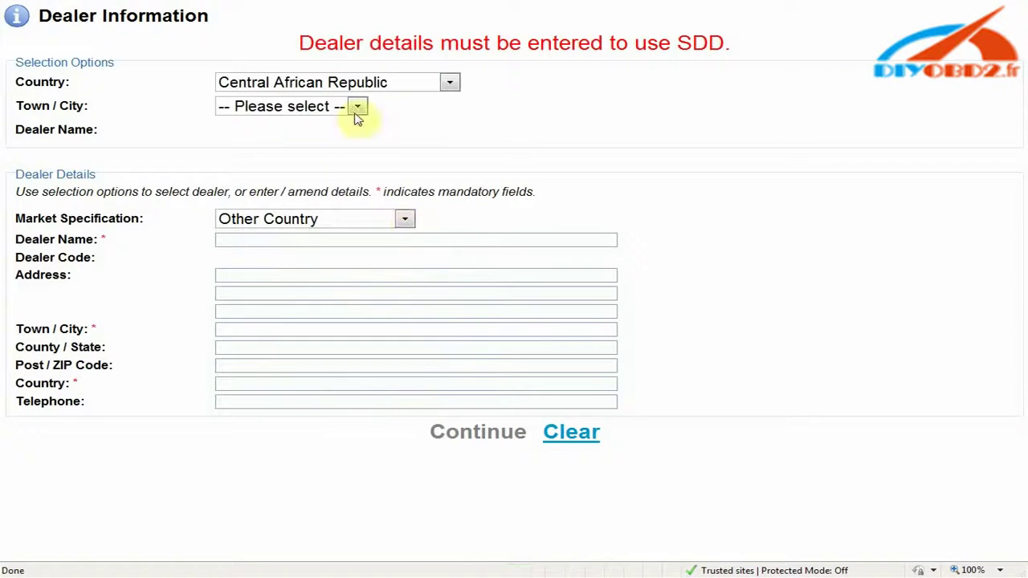
- Set town to _Independent and dealer to Independent Operator, then continue past the warning
left_click(355, 106)
left_click(335, 158)
left_click(331, 110)
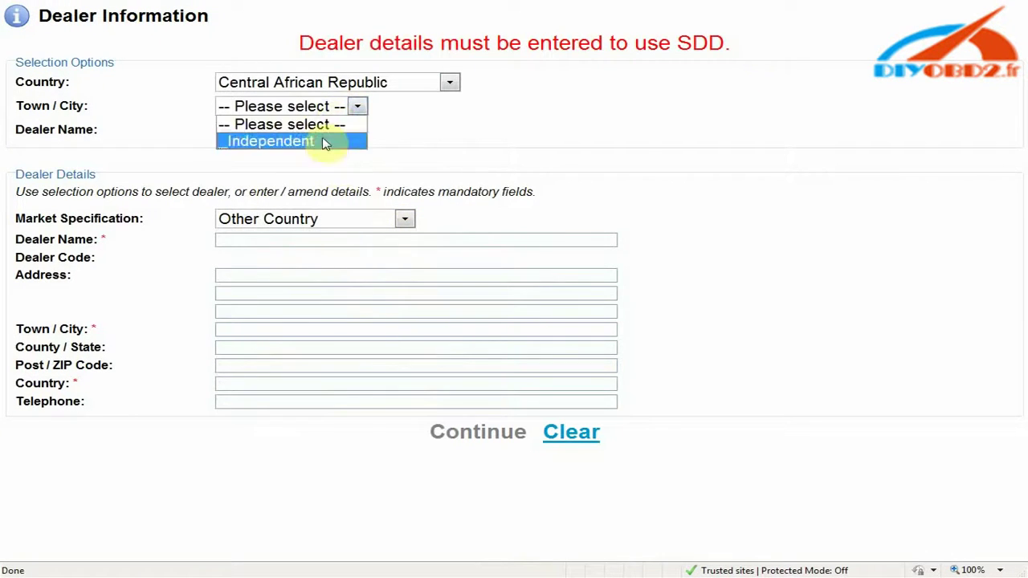
left_click(321, 143)
left_click(339, 131)
left_click(342, 163)
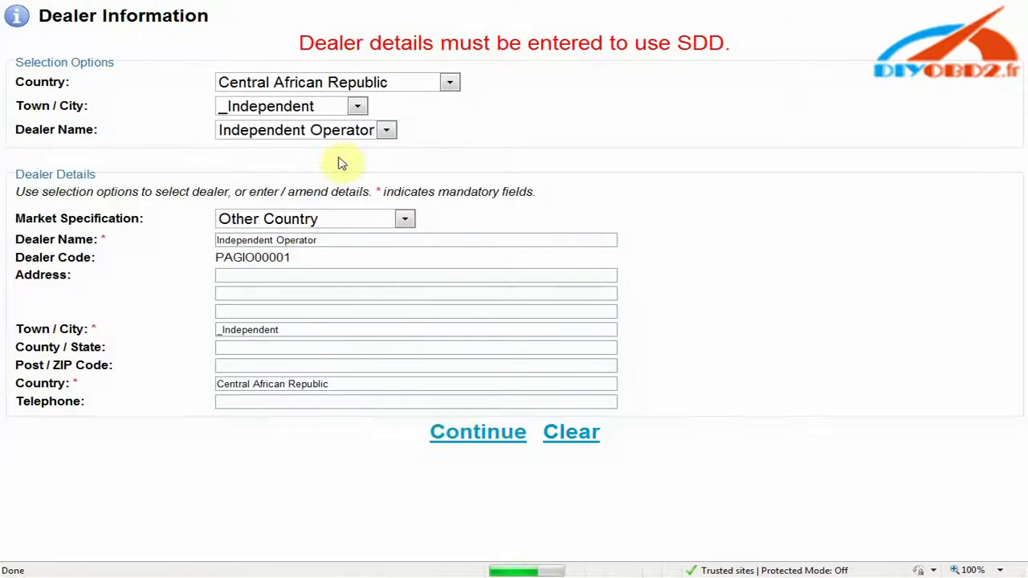
left_click(452, 431)
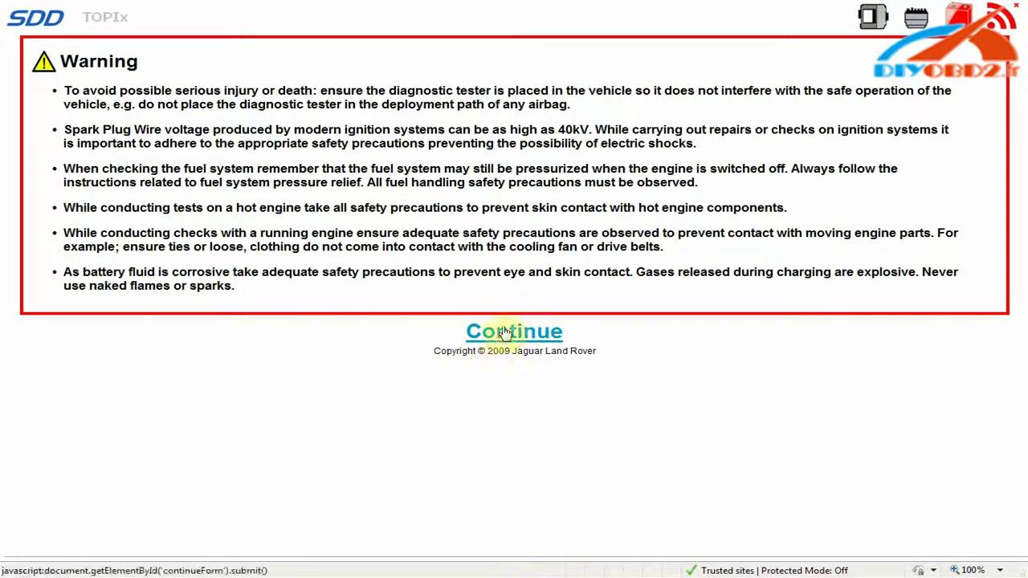
left_click(504, 332)
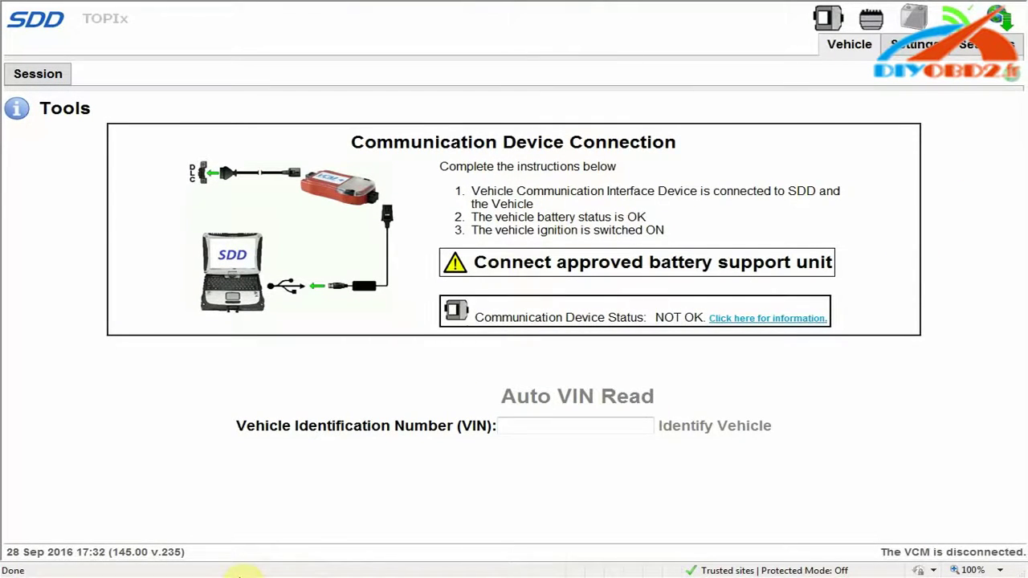
- Close the SDD Internet Explorer window, the JLR Application Launcher and the User&Pass note
key("super")
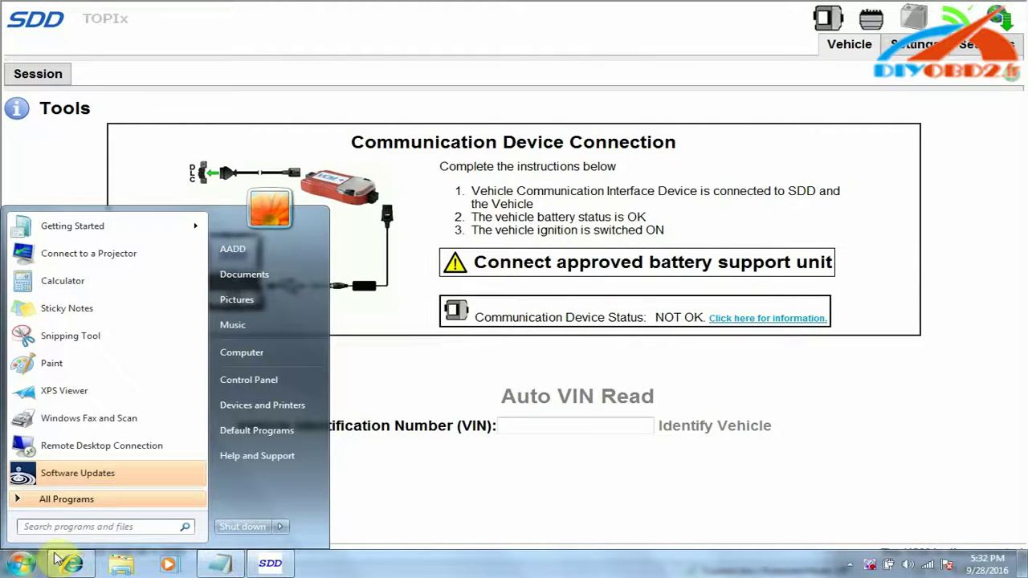
right_click(76, 564)
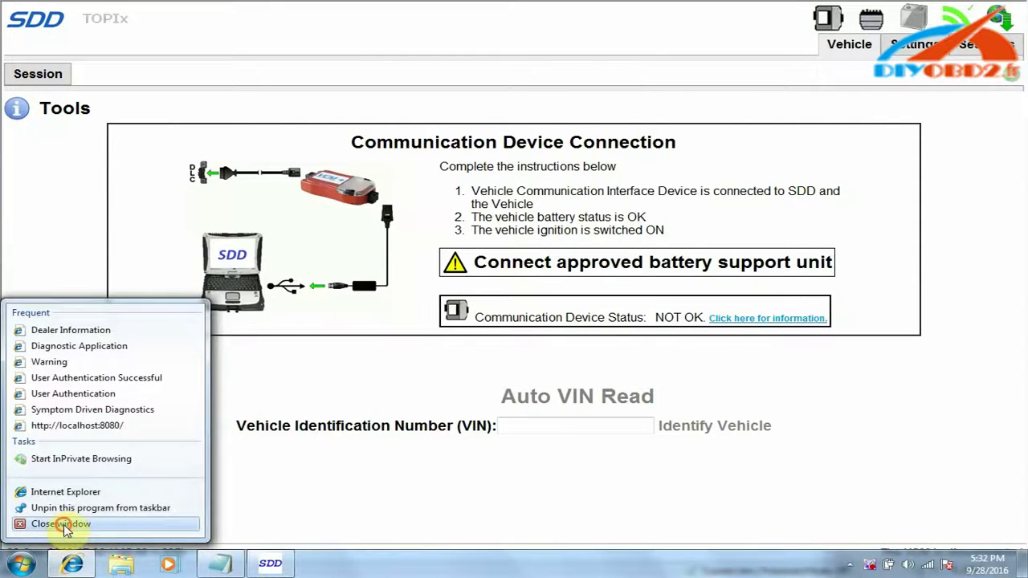
left_click(64, 525)
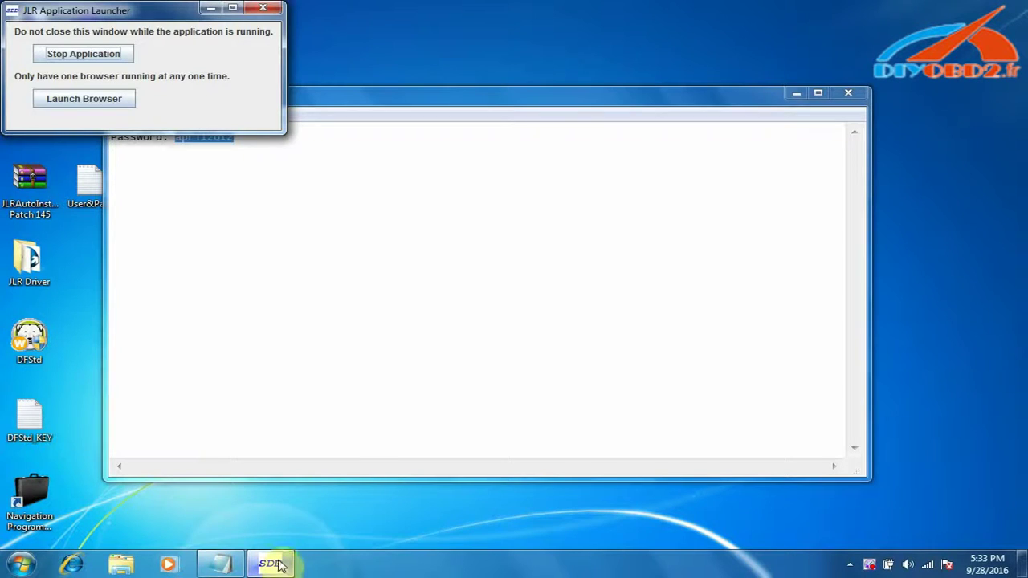
left_click(265, 8)
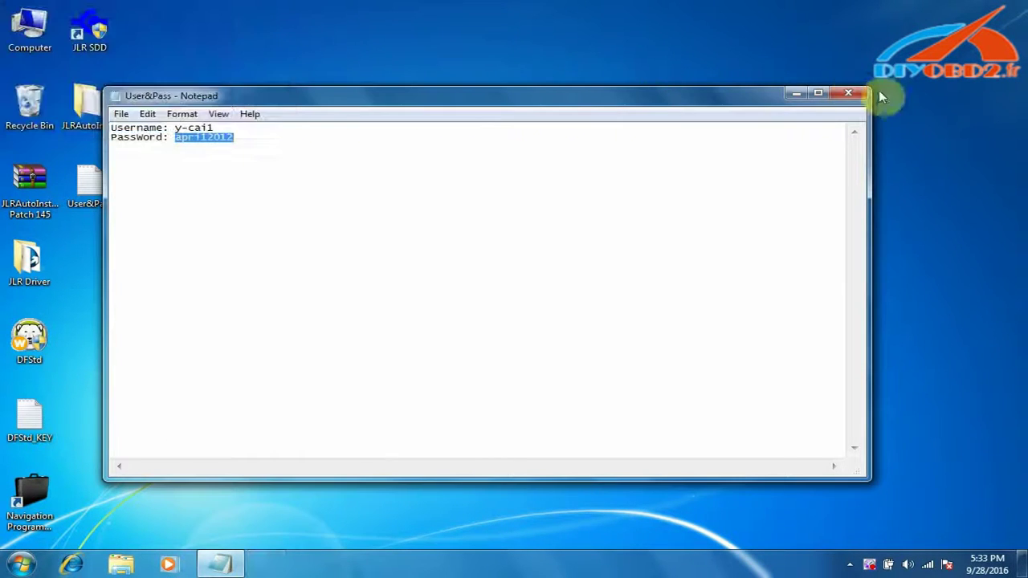
left_click(849, 93)
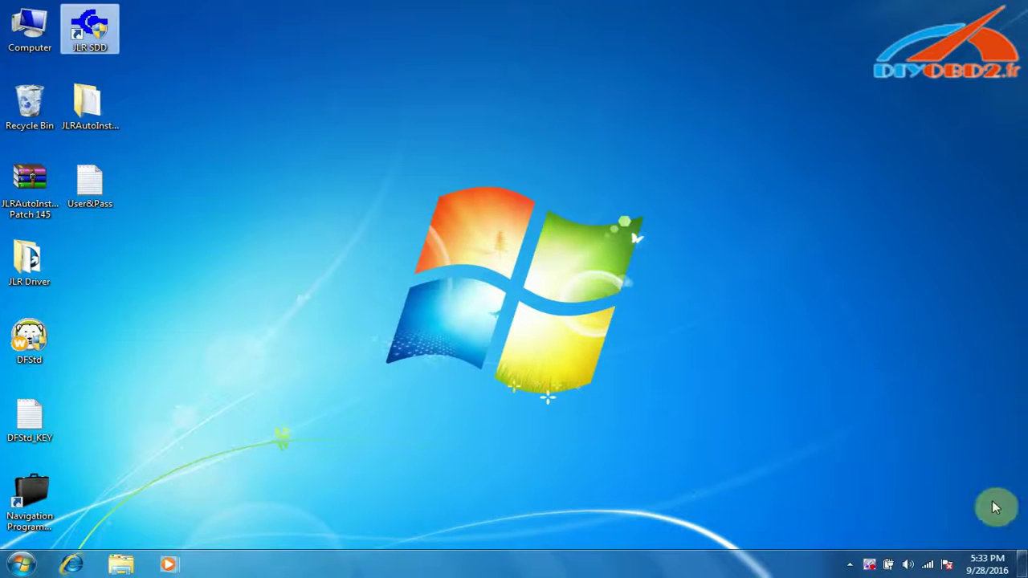
- Restart the computer from the Start menu, declining the software status update
left_click(21, 564)
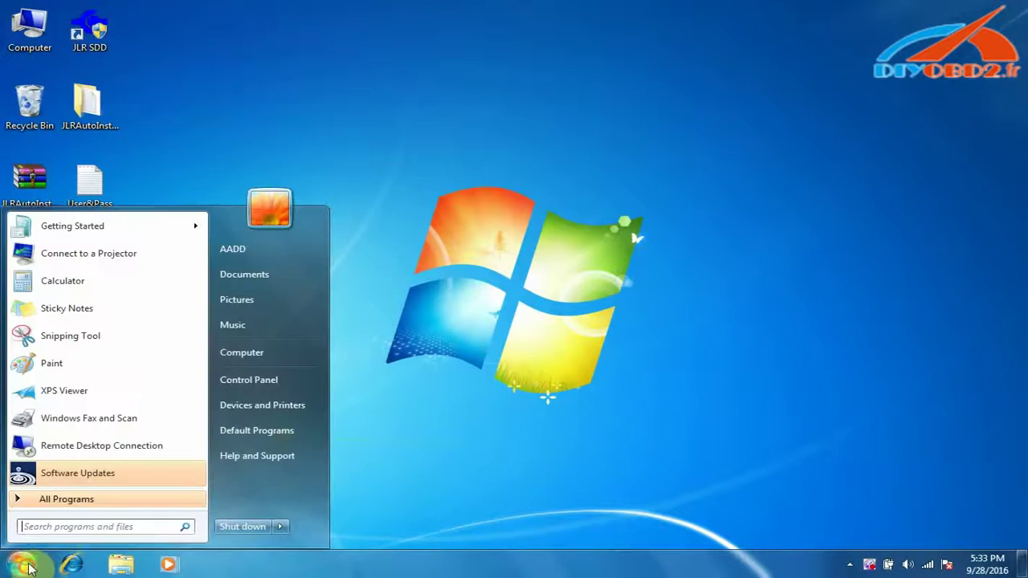
left_click(279, 528)
left_click(340, 496)
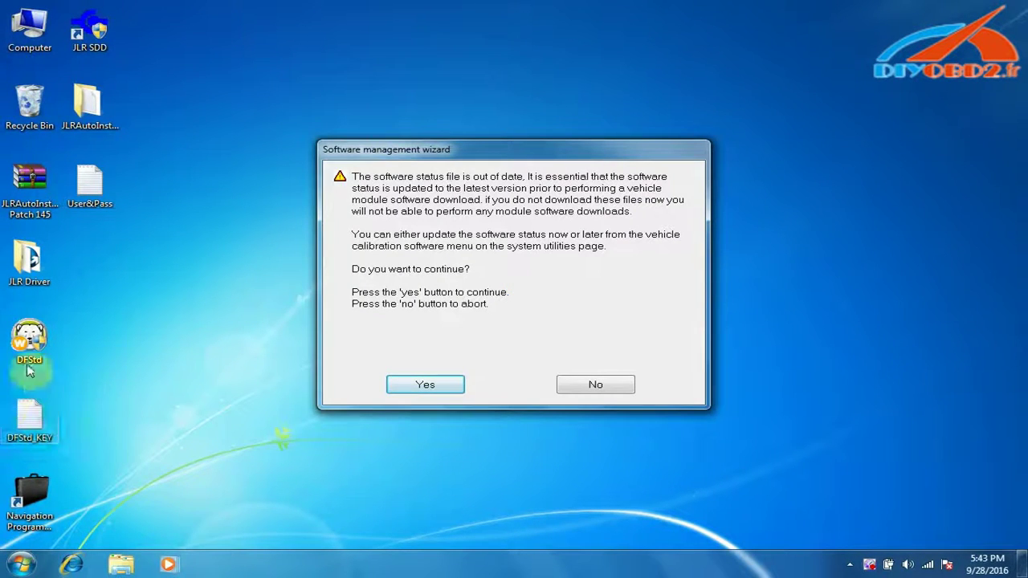
left_click(588, 385)
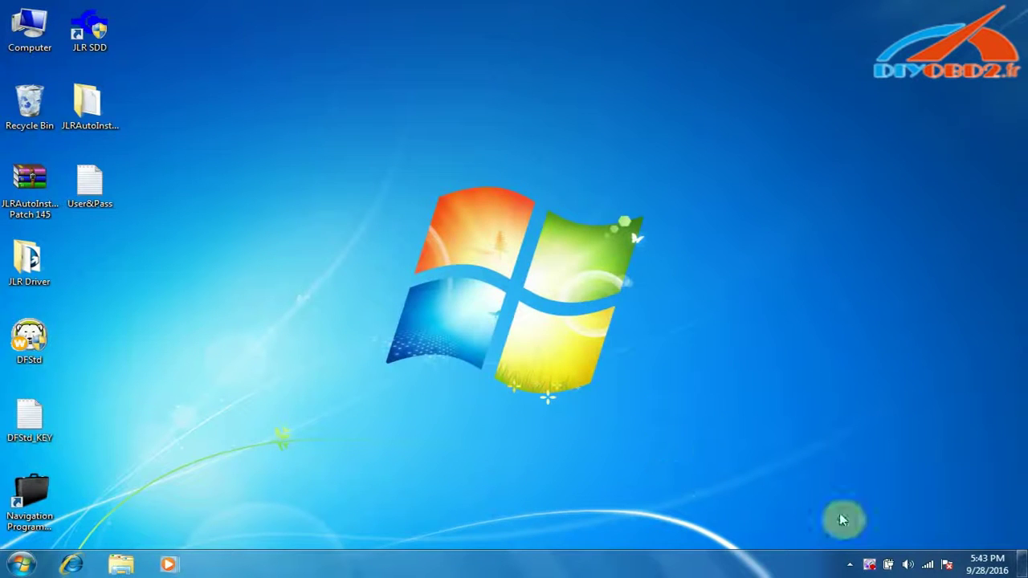
- Disable Wireless Network Connection 3 and Local Area Connection in adapter settings, then close the window
right_click(930, 568)
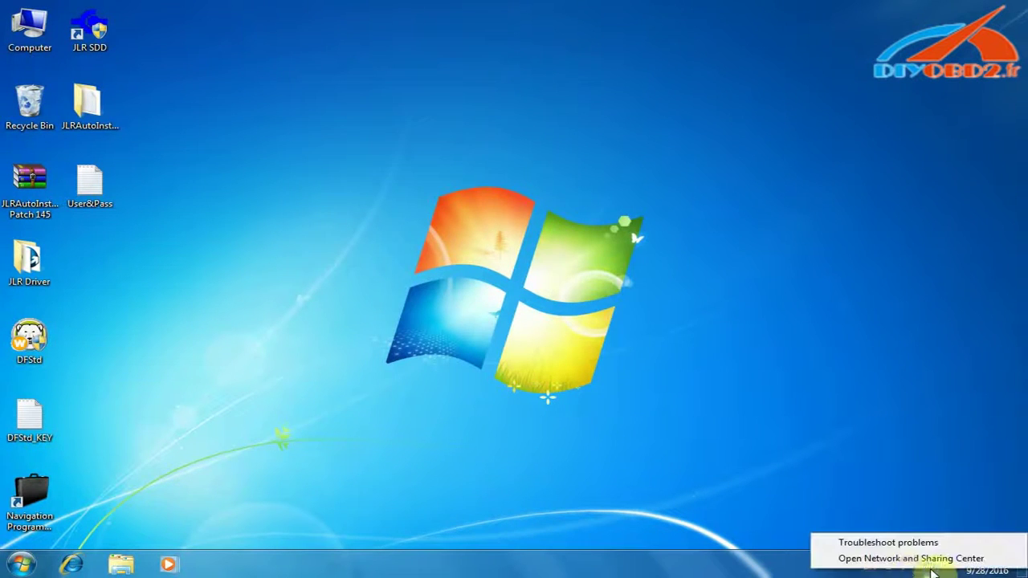
left_click(900, 558)
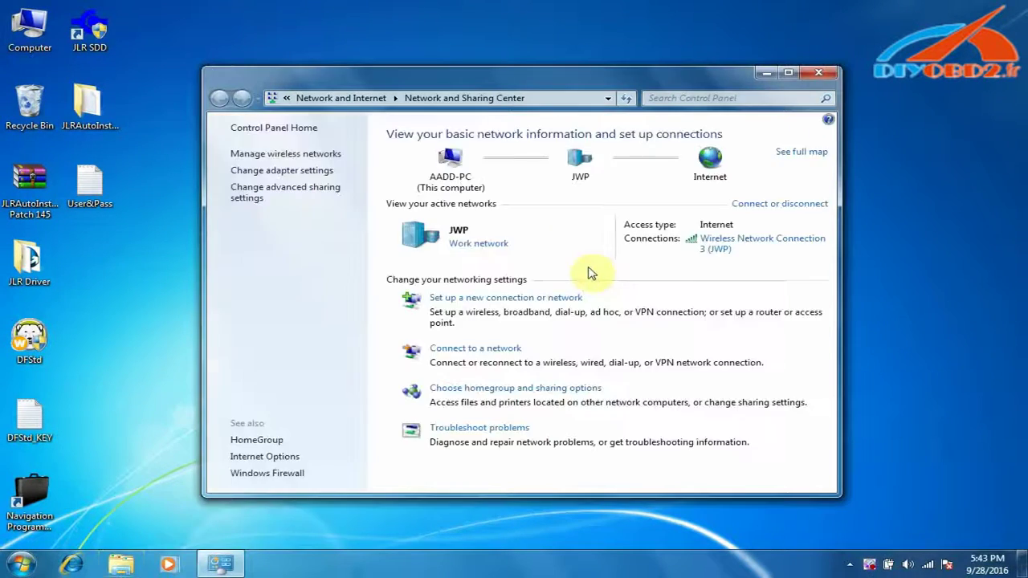
left_click(303, 171)
right_click(464, 160)
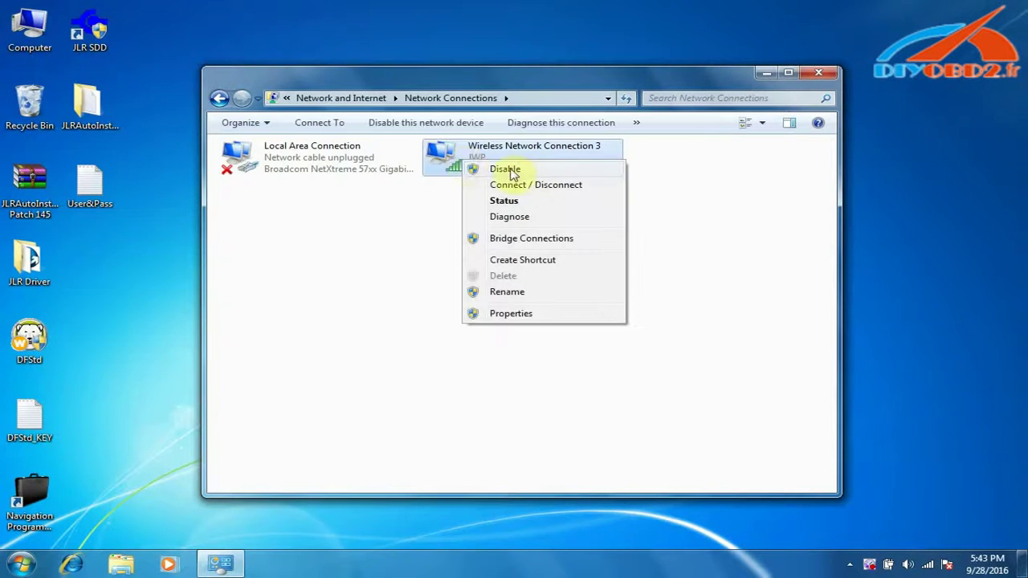
left_click(510, 169)
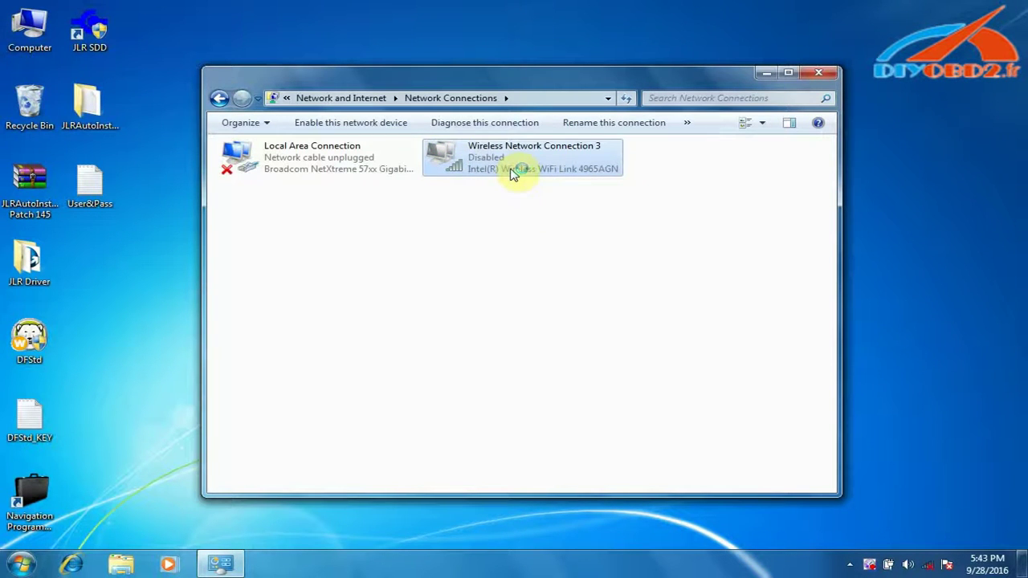
right_click(349, 167)
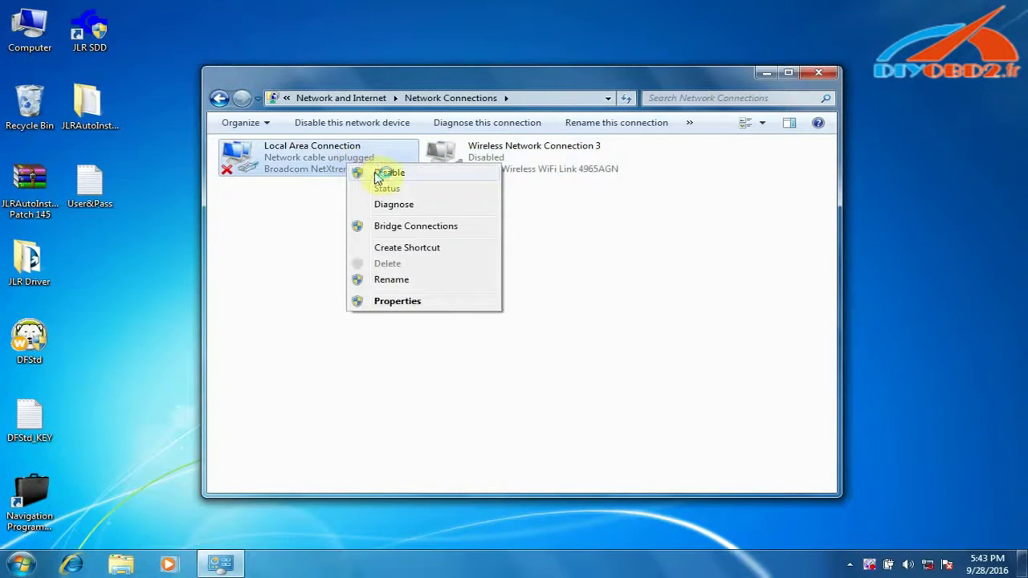
left_click(376, 175)
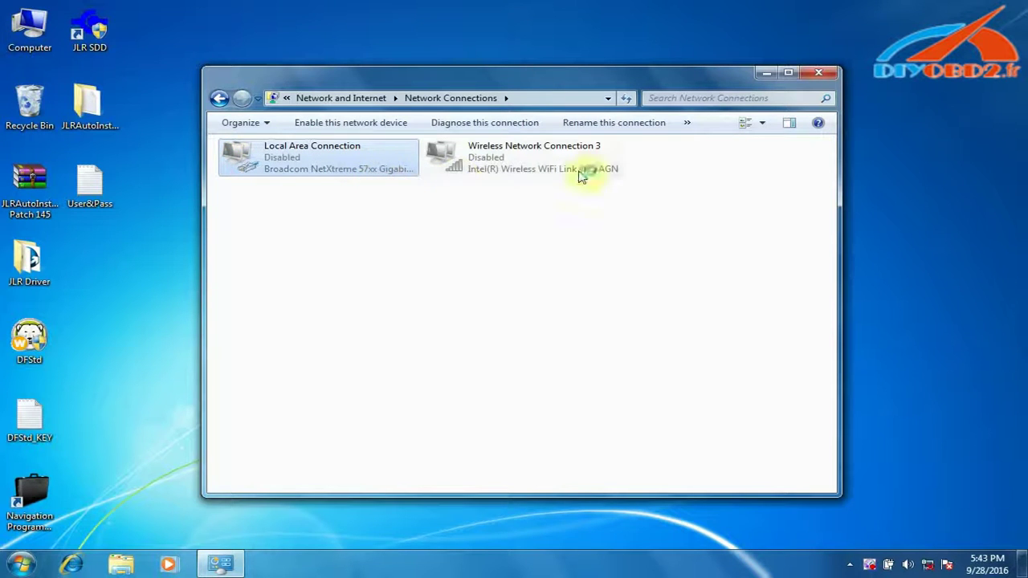
left_click(819, 74)
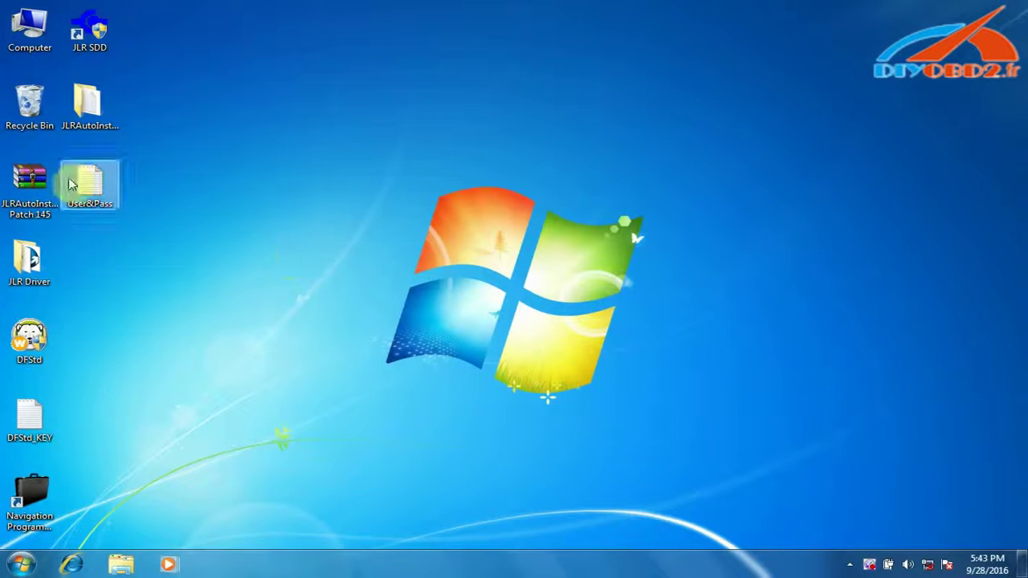
- Open the JLR Driver folder and run the MongoosePro_JLR installer's Install command
right_click(32, 270)
left_click(73, 281)
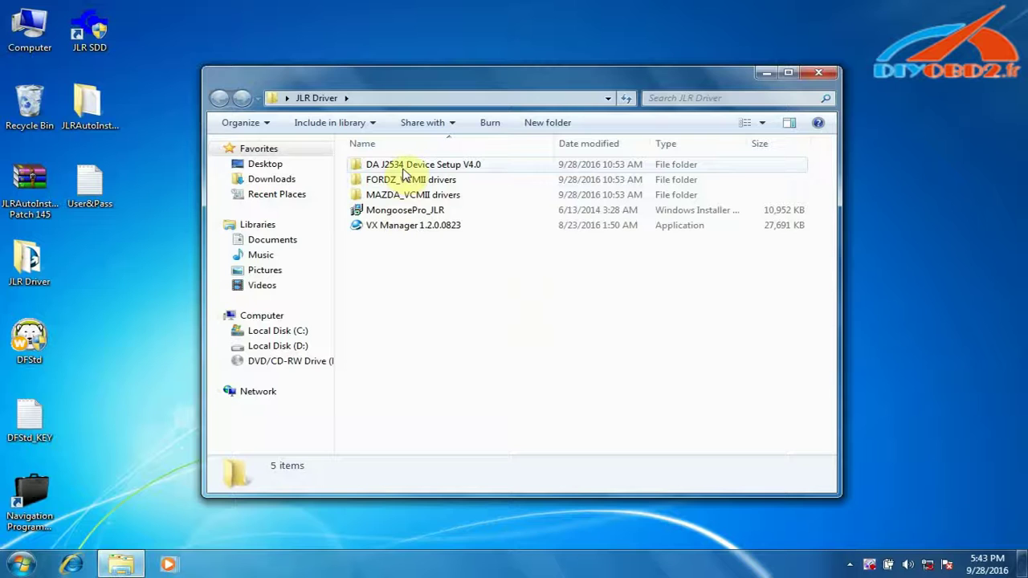
right_click(396, 213)
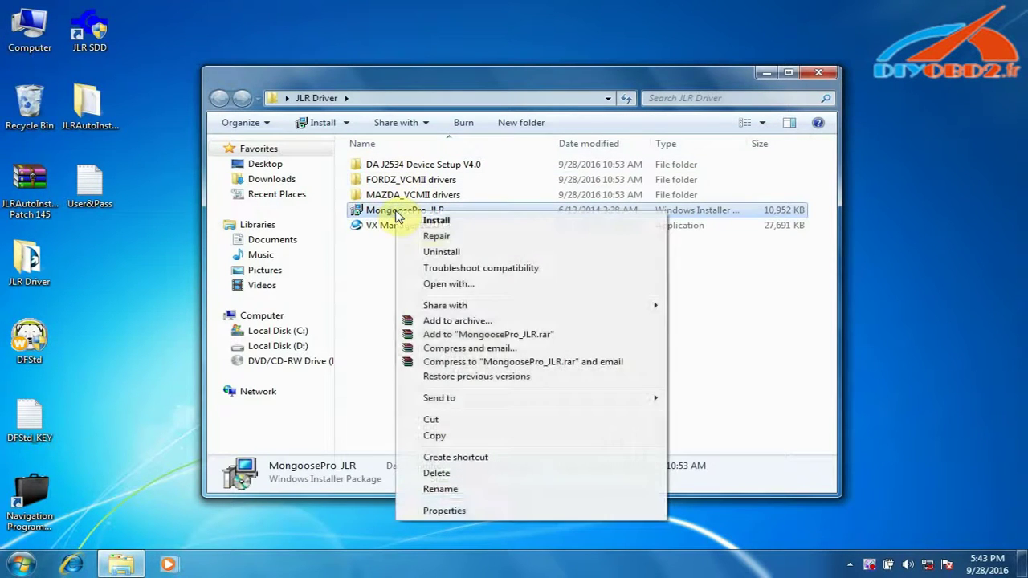
left_click(446, 220)
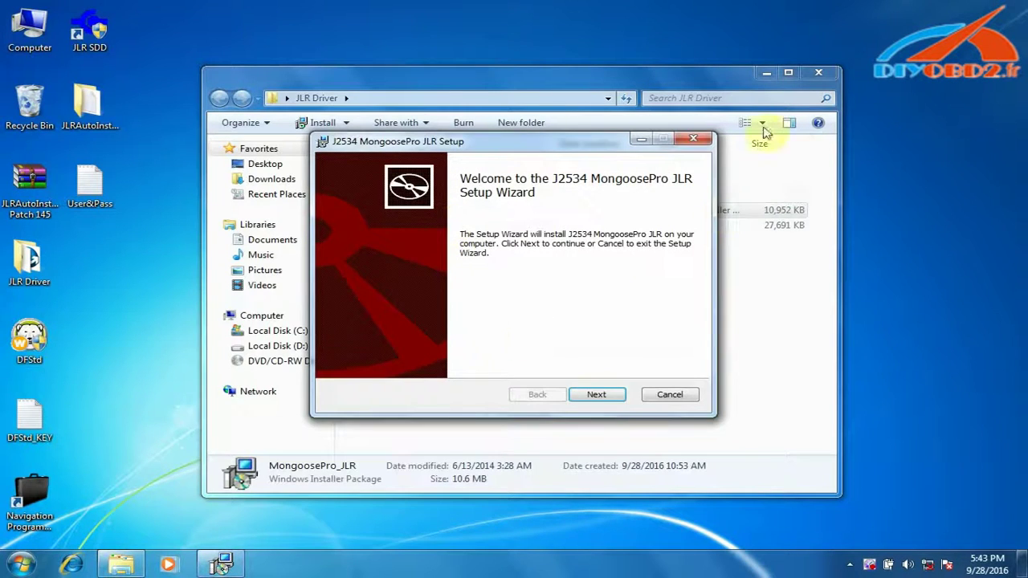
- Install the MongoosePro JLR driver with accepted licence and default folder, allowing the Drew Technologies software
left_click(819, 73)
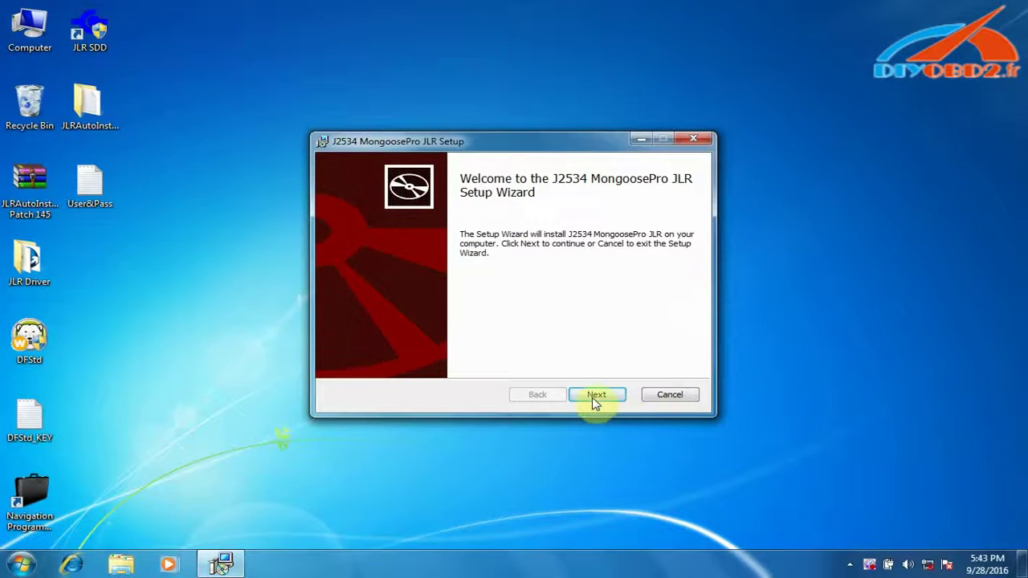
left_click(595, 396)
left_click(416, 362)
left_click(596, 396)
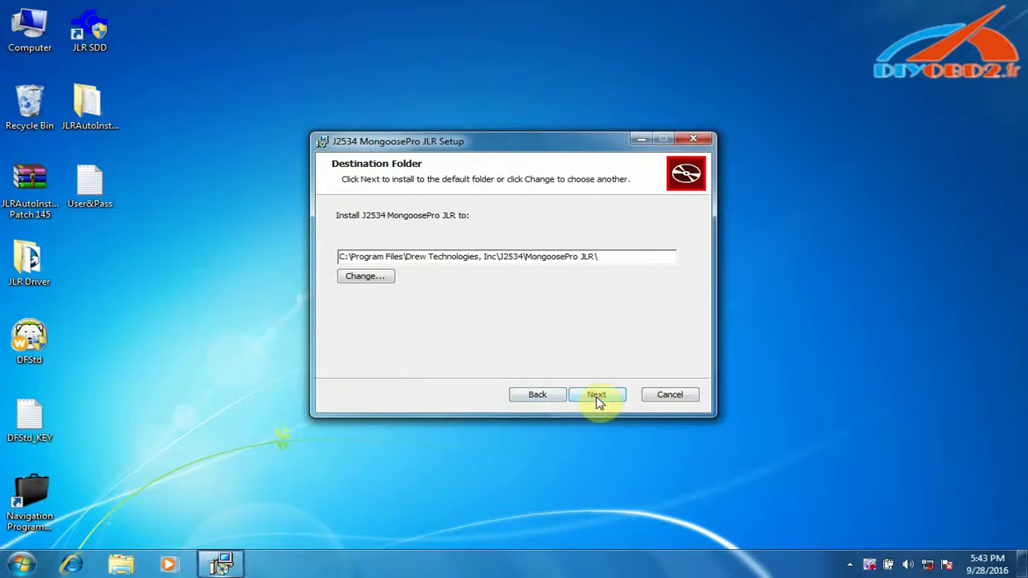
left_click(596, 397)
left_click(596, 396)
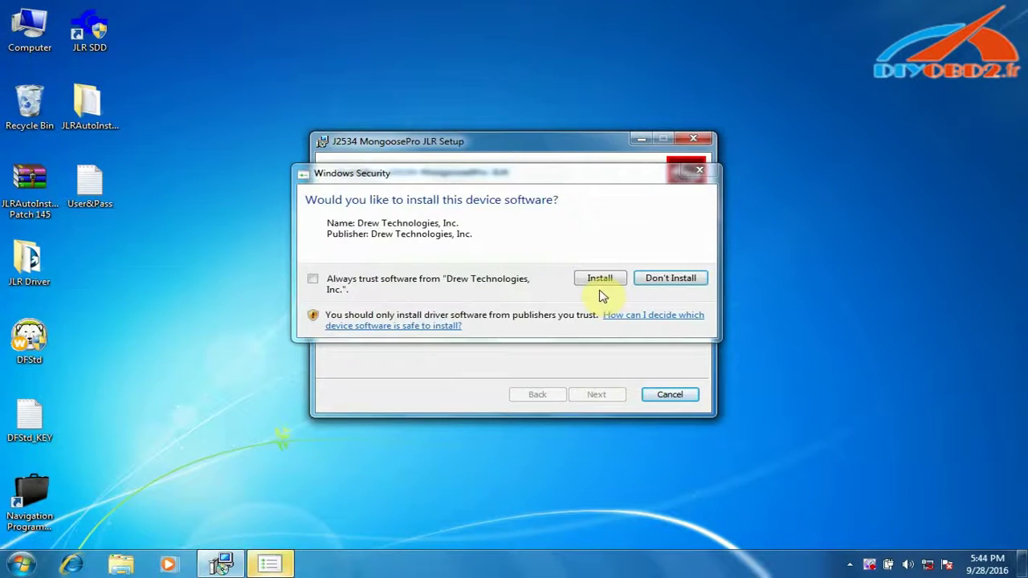
left_click(608, 279)
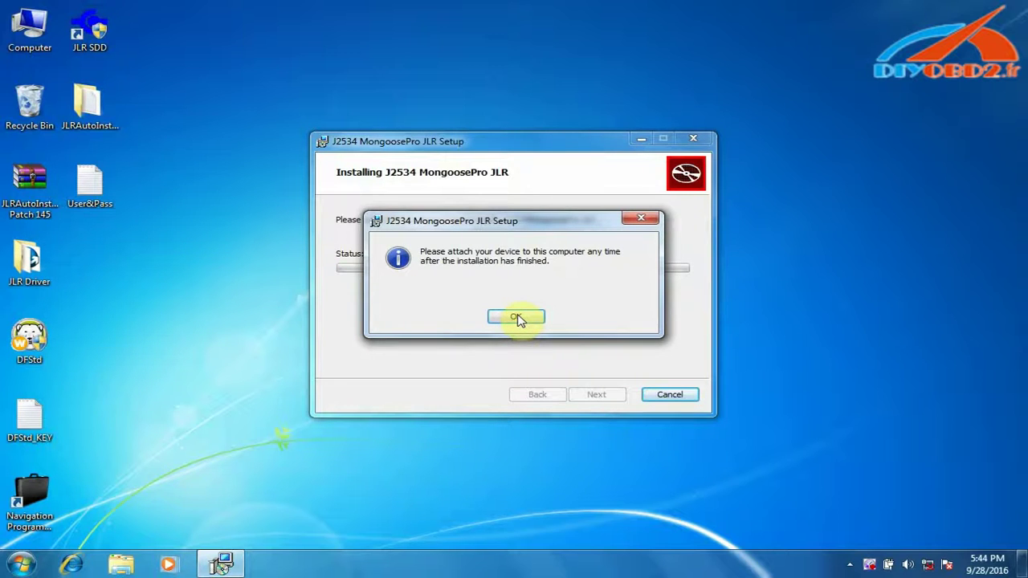
left_click(516, 317)
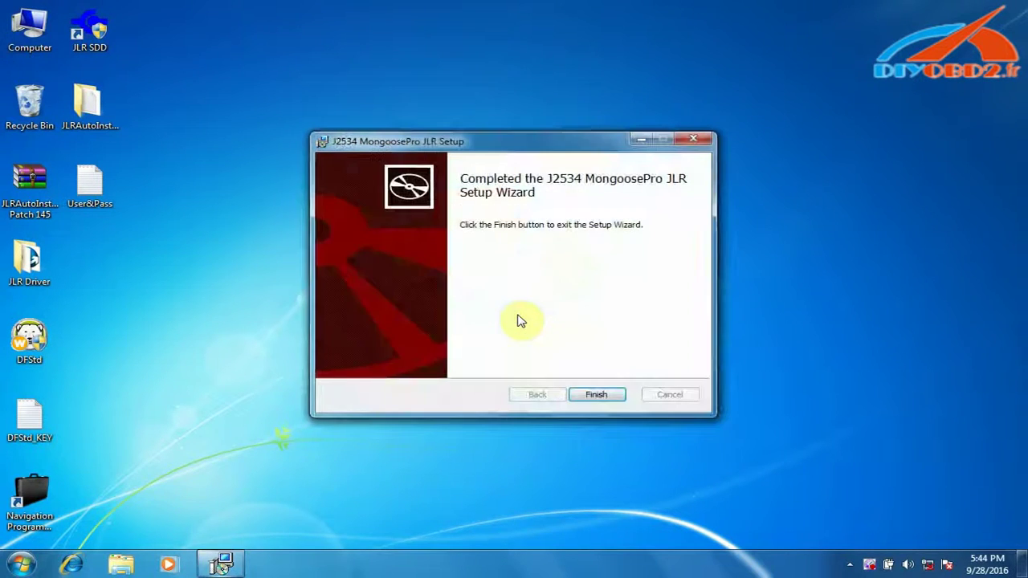
left_click(598, 395)
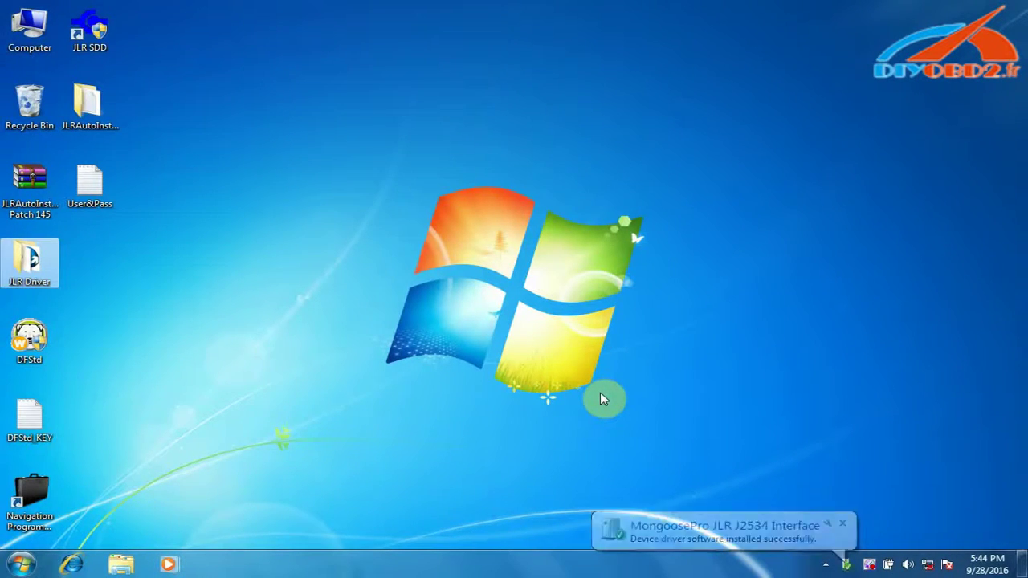
- Check Device Manager shows MongoosePro JLR J2534 Interface under Vehicle PassThru Interfaces, then close Computer Management
right_click(18, 45)
left_click(50, 72)
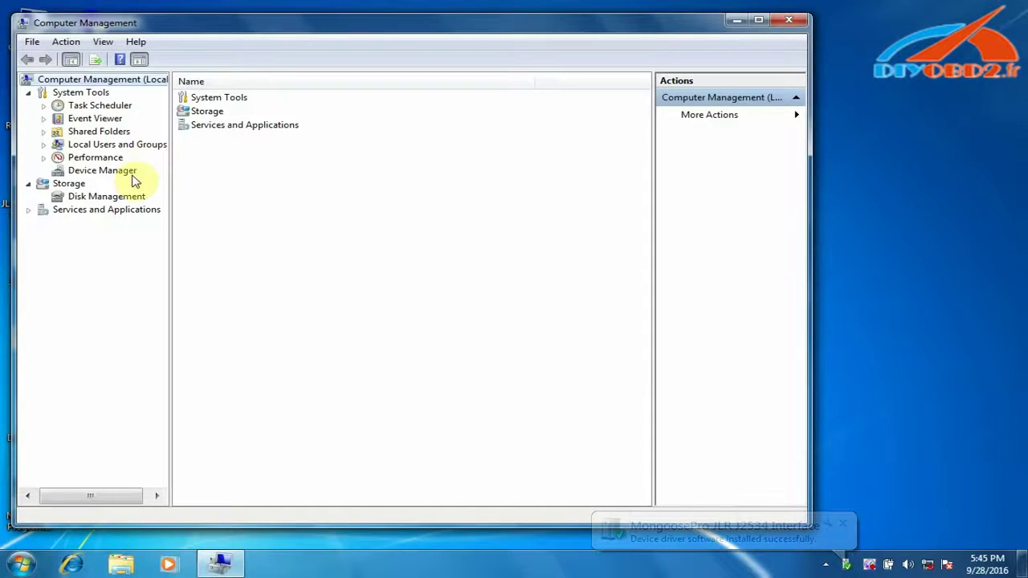
left_click(123, 171)
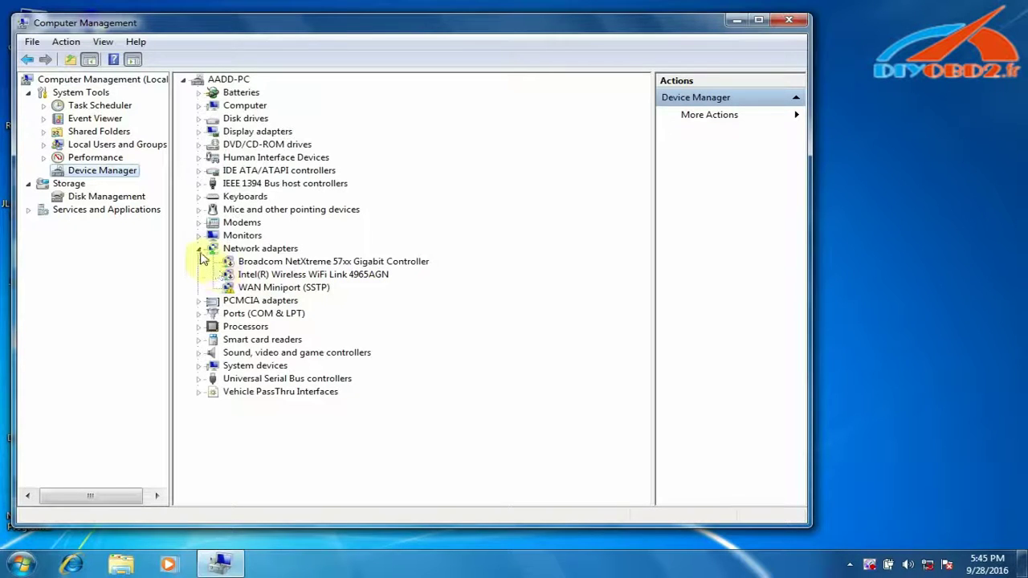
left_click(199, 249)
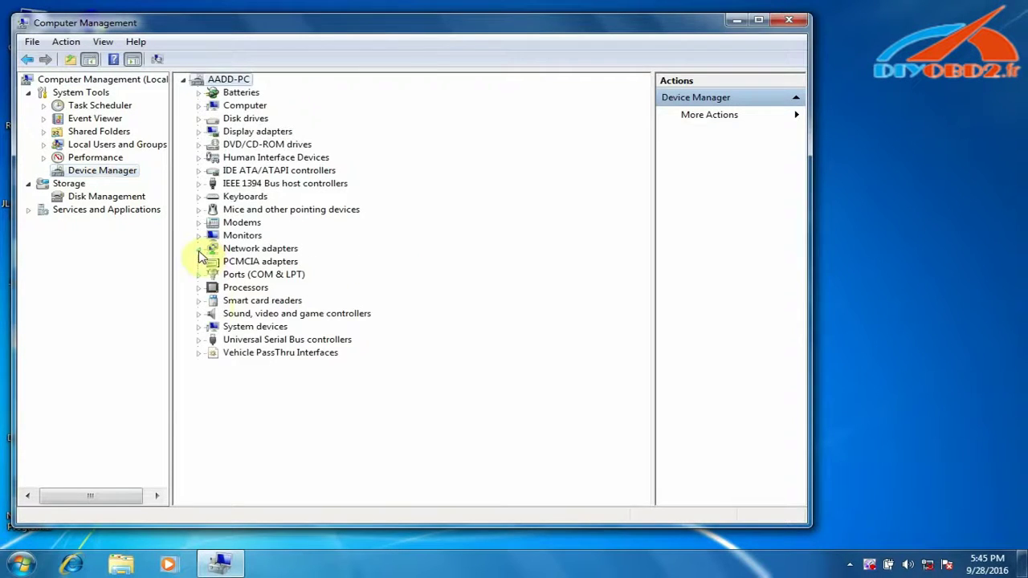
left_click(200, 353)
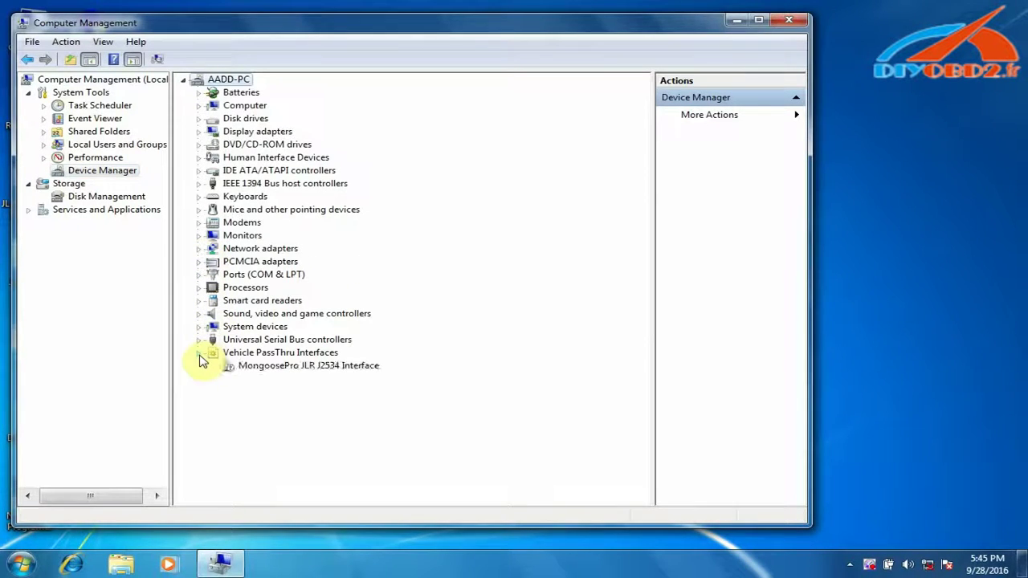
left_click(308, 368)
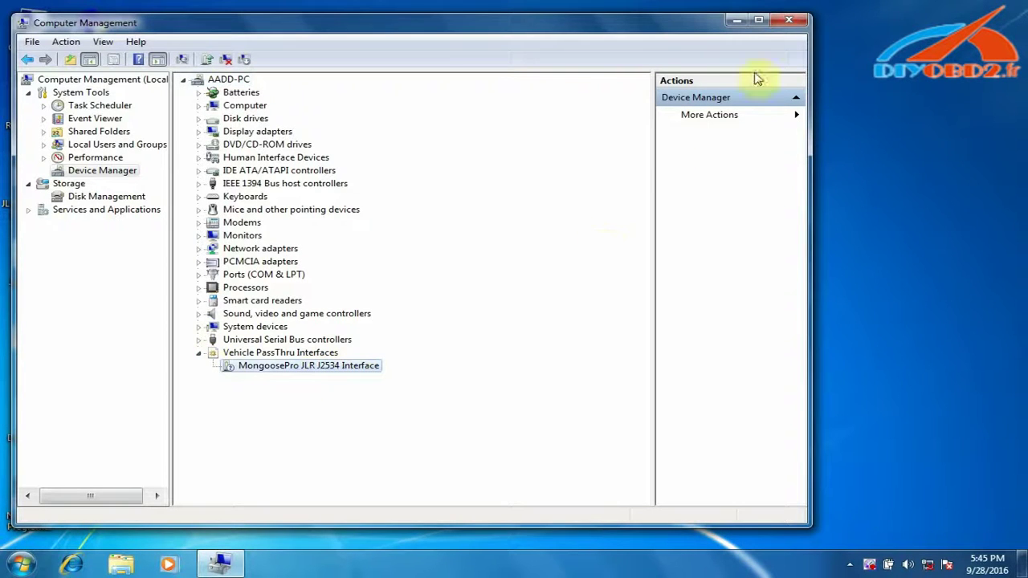
left_click(788, 34)
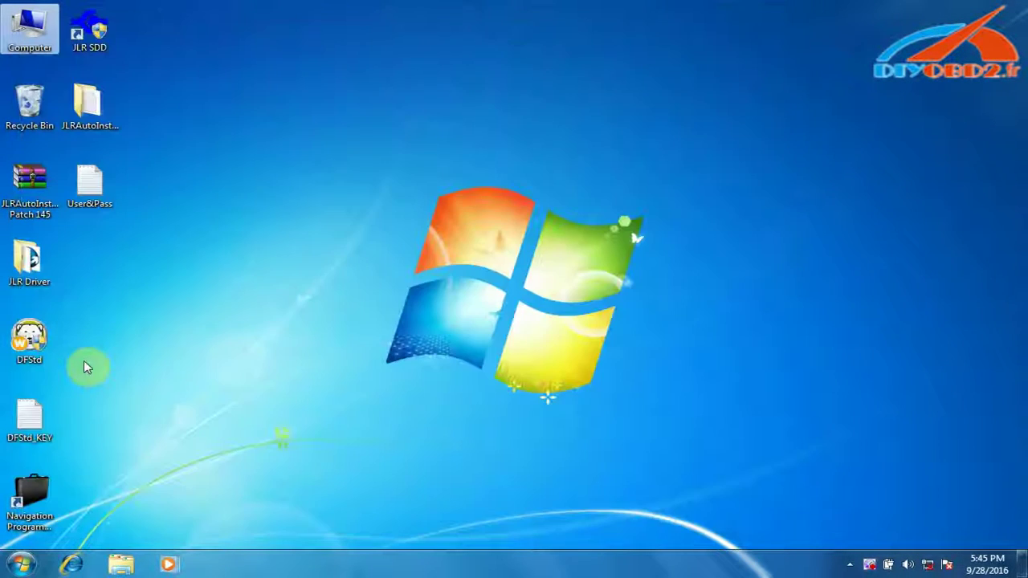
- Launch JLR SDD from its desktop shortcut and accept the safety warning with Continue
right_click(91, 19)
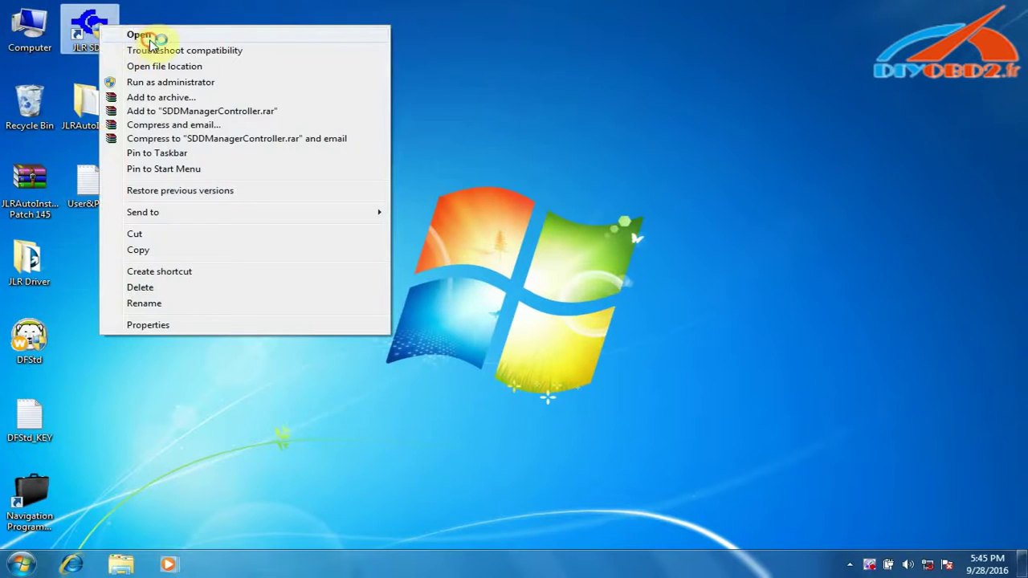
left_click(137, 32)
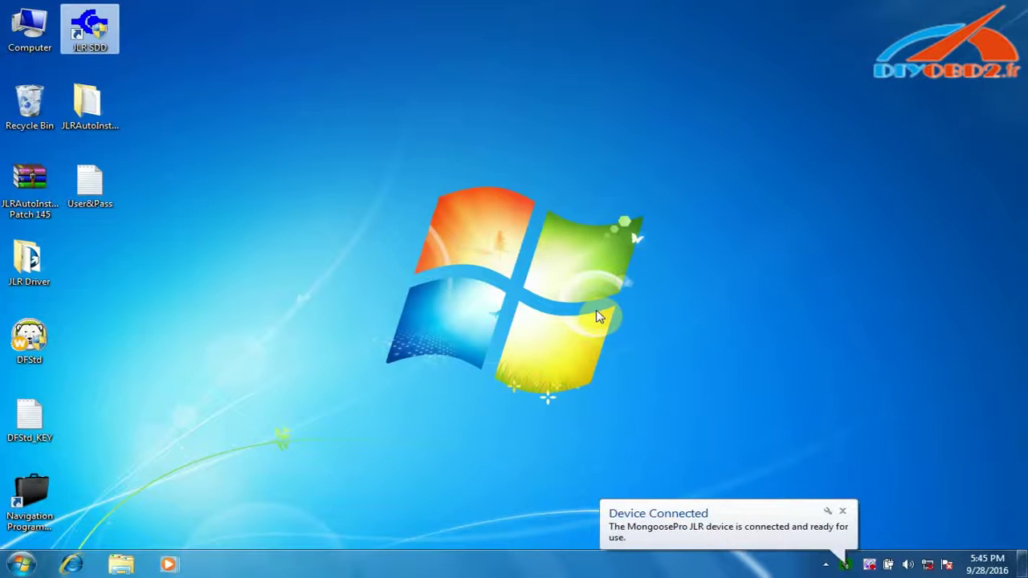
left_click(715, 520)
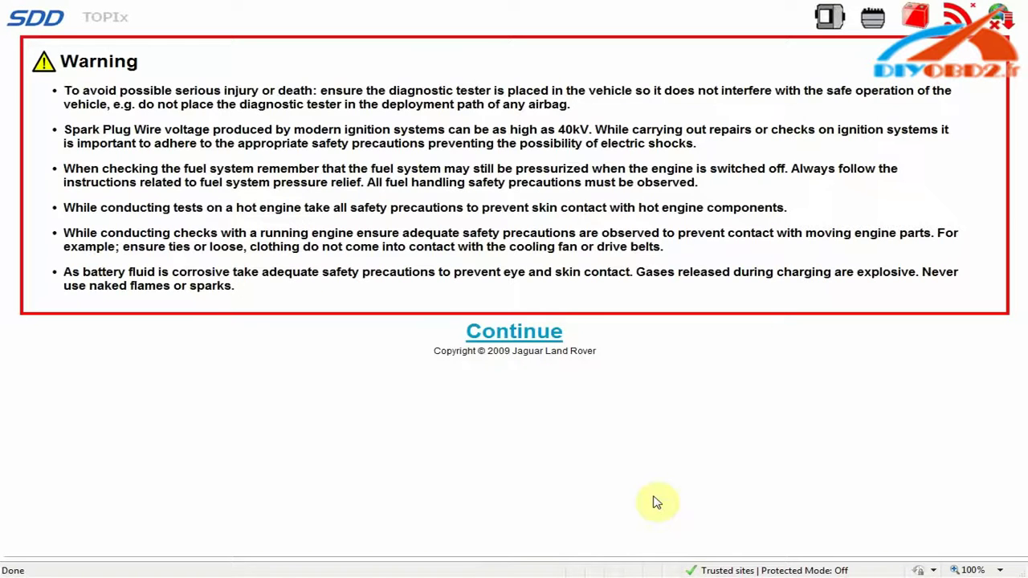
left_click(519, 337)
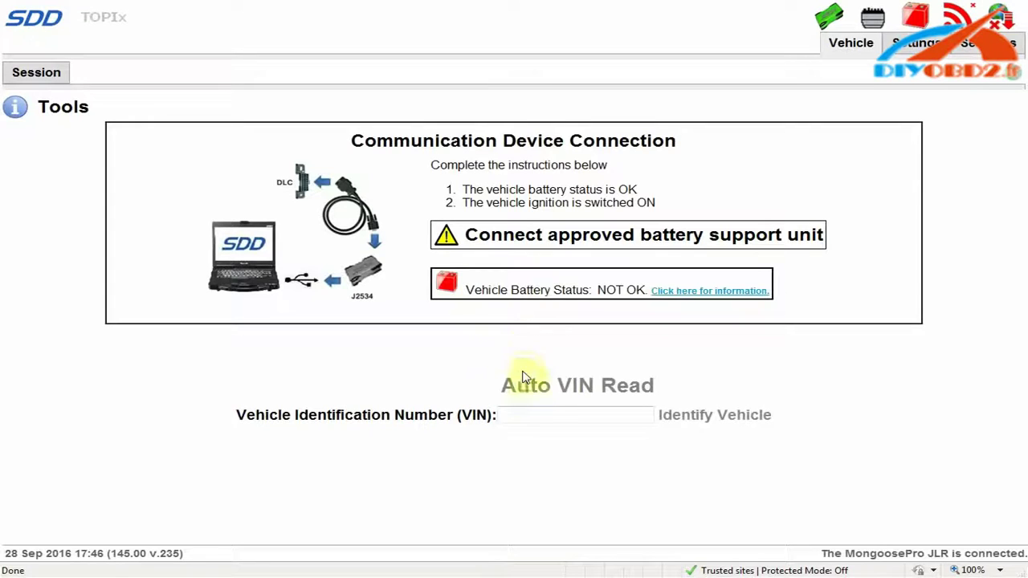
- Enter the vehicle's 17-character VIN manually and run Identify Vehicle
left_click(533, 414)
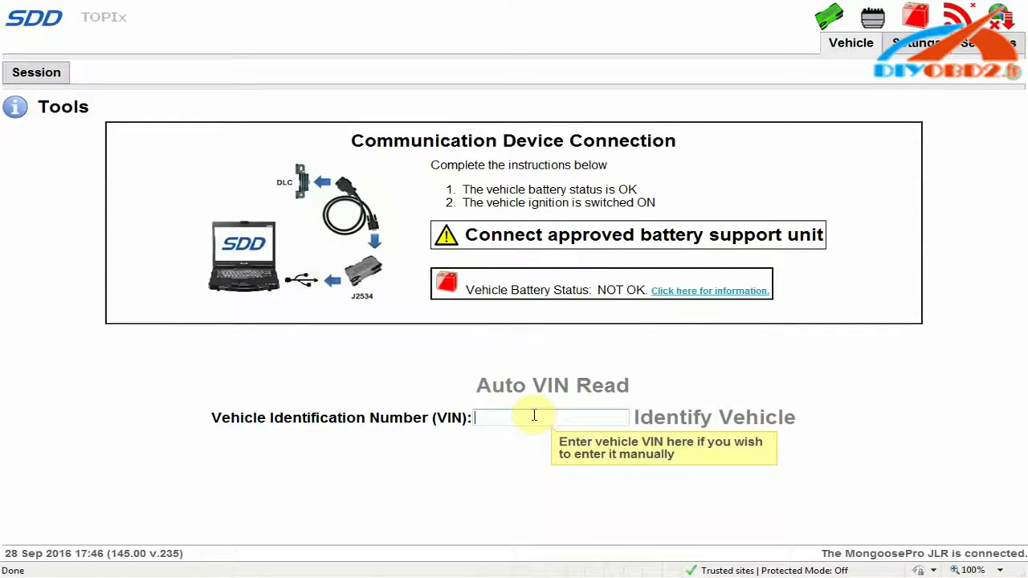
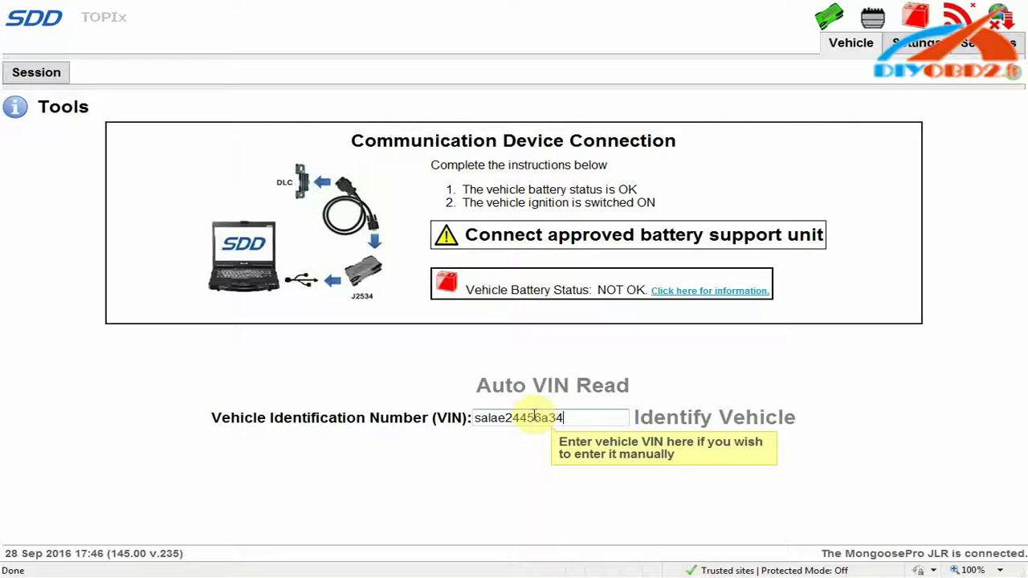
left_click(698, 417)
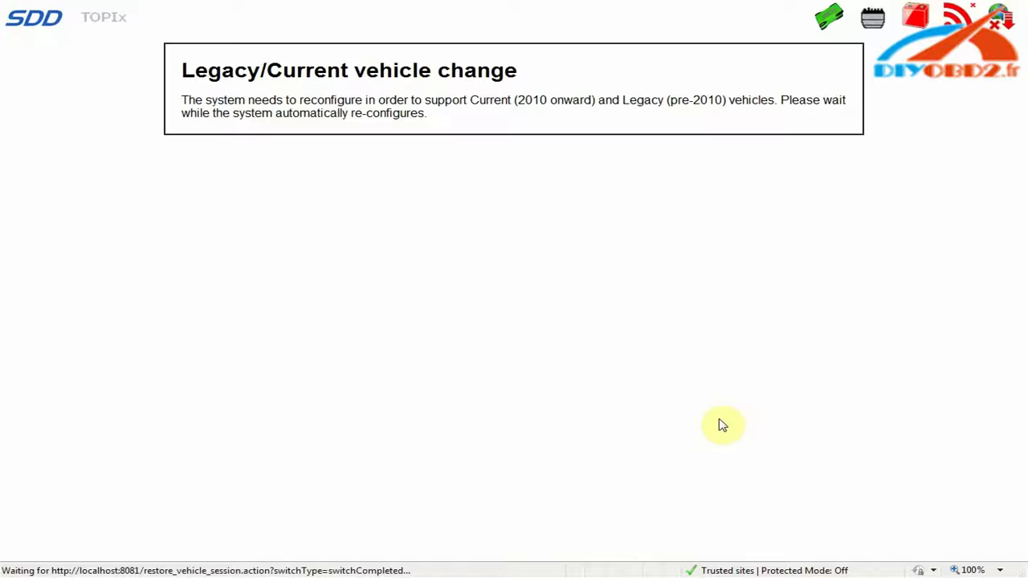
- Continue past the no-network, offline-login and limited-functionality notices, then accept the safety warning
left_click(502, 216)
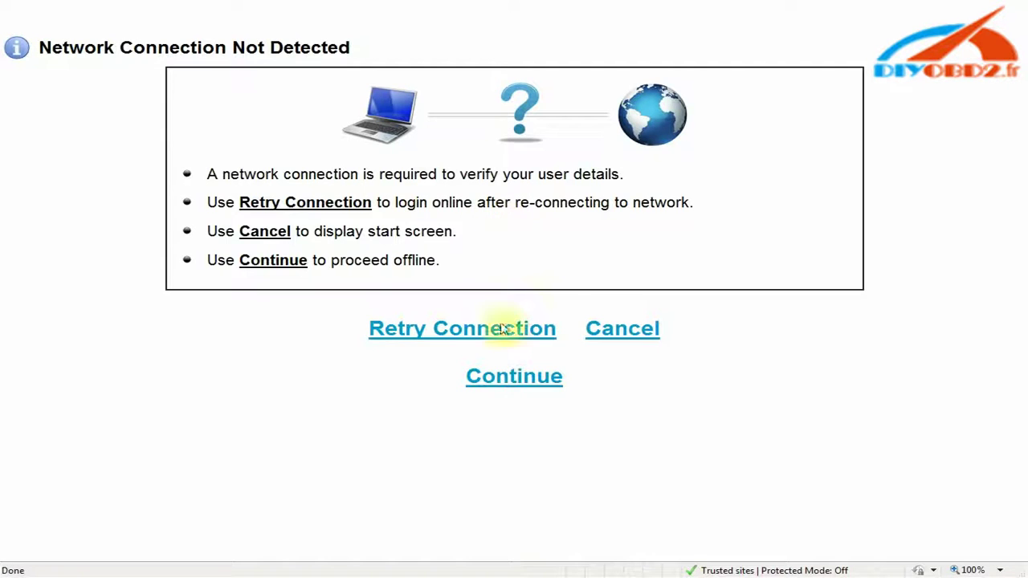
left_click(502, 378)
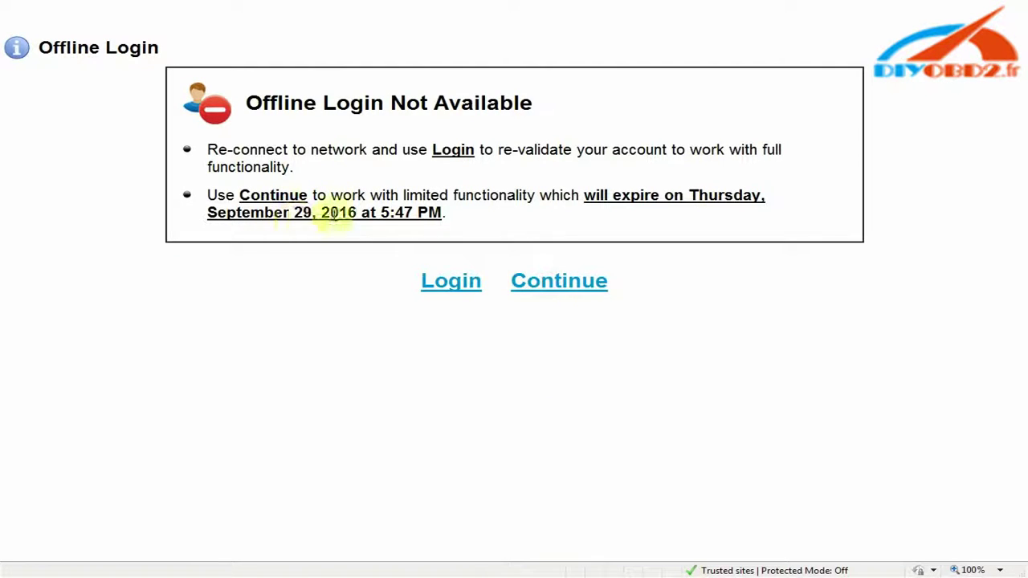
left_click(572, 289)
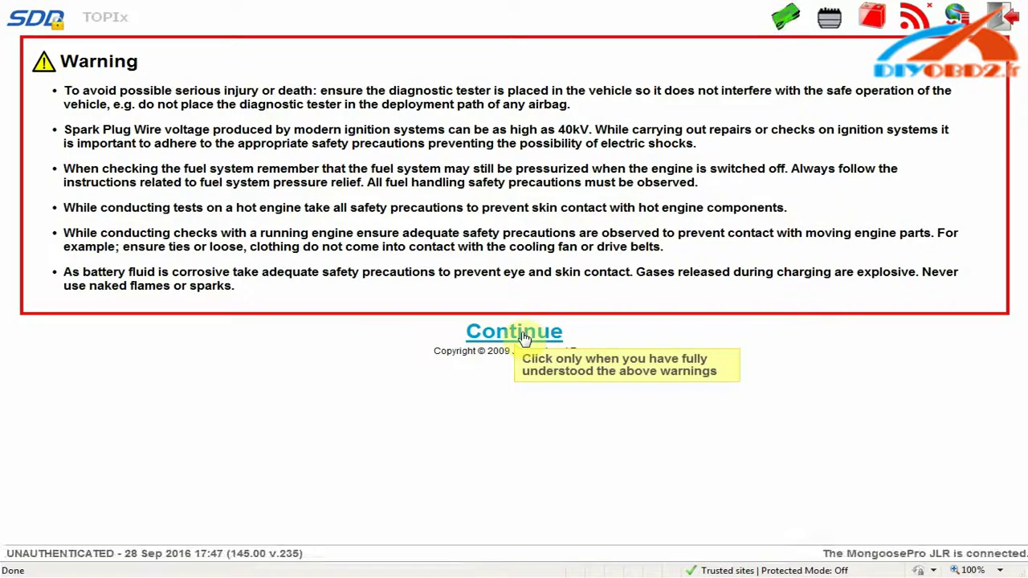
left_click(524, 336)
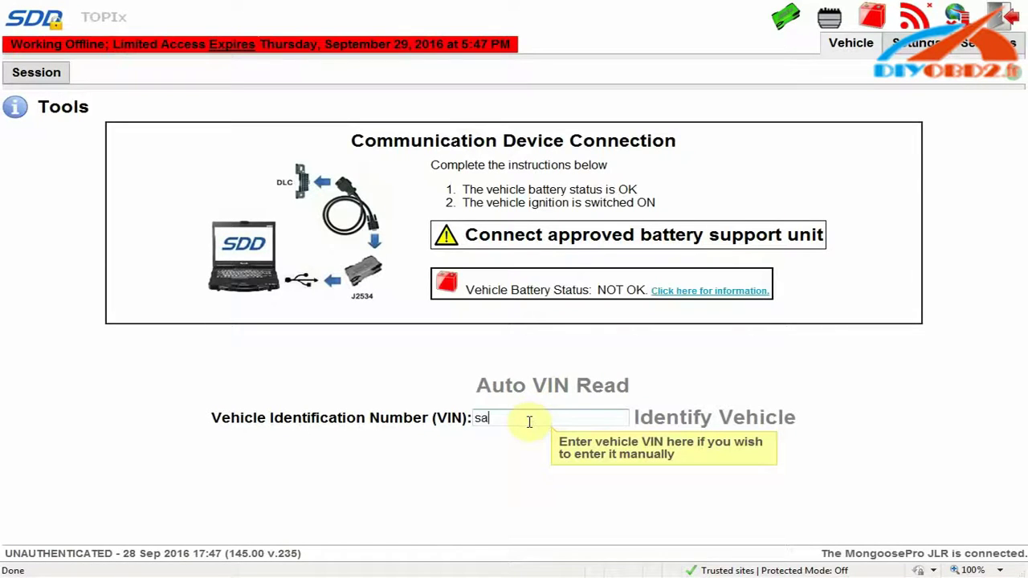
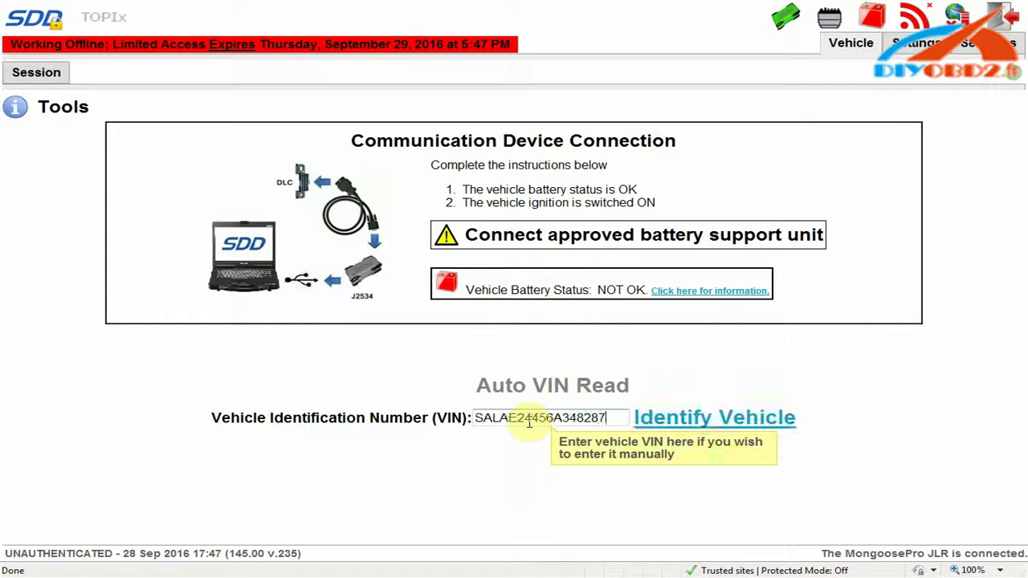
- Re-enter the vehicle's full VIN and identify it as a Land Rover LR3/LR4 (L319)
left_click(657, 417)
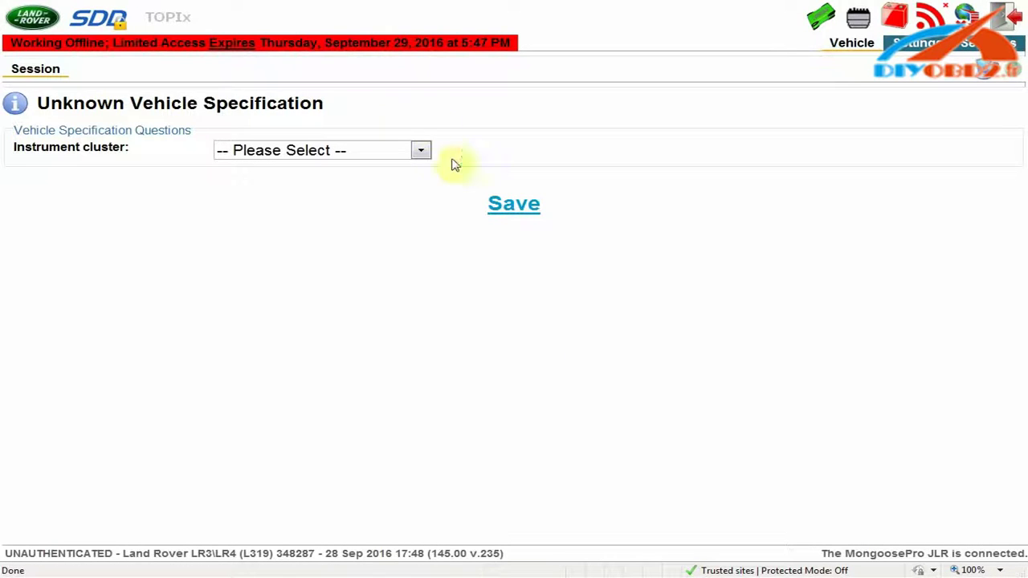
- Set the instrument cluster to High line instrument cluster and save the answer
left_click(420, 150)
left_click(395, 184)
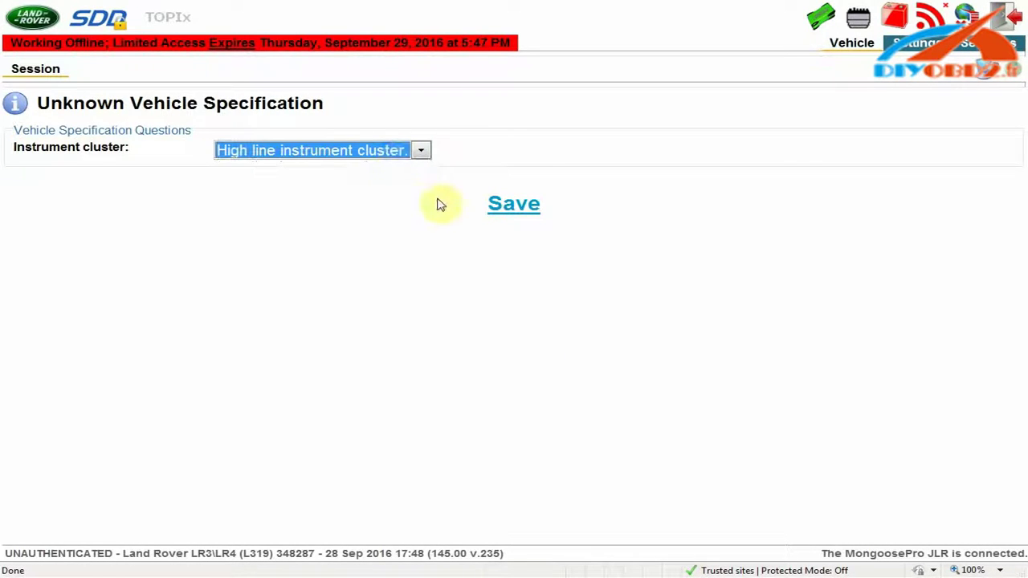
left_click(512, 206)
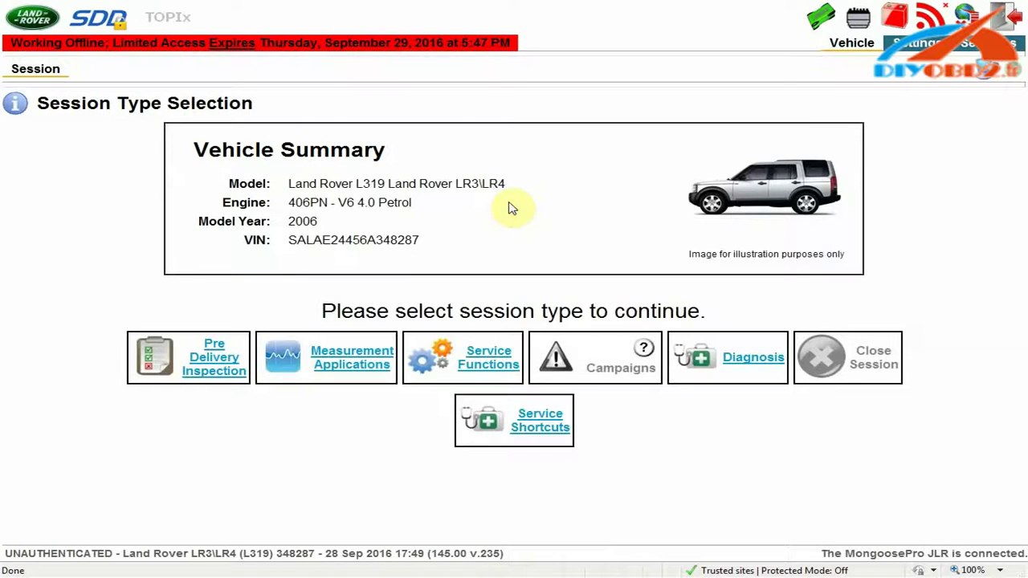
- Start a diagnosis with the Powertrain engine symptom 'Fuel vapour and odour' and collect module data
left_click(721, 360)
left_click(733, 362)
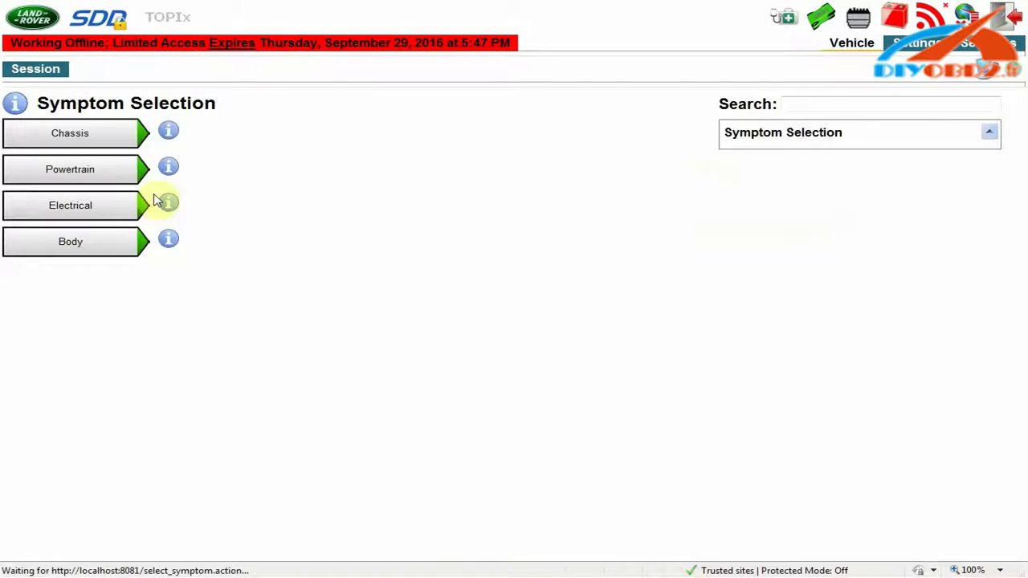
left_click(103, 173)
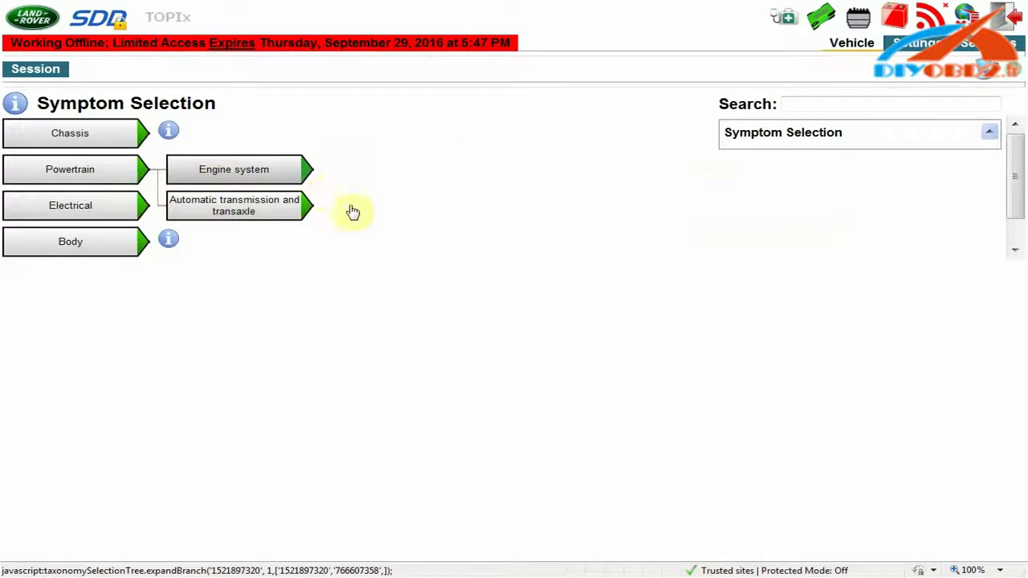
left_click(367, 241)
left_click(887, 527)
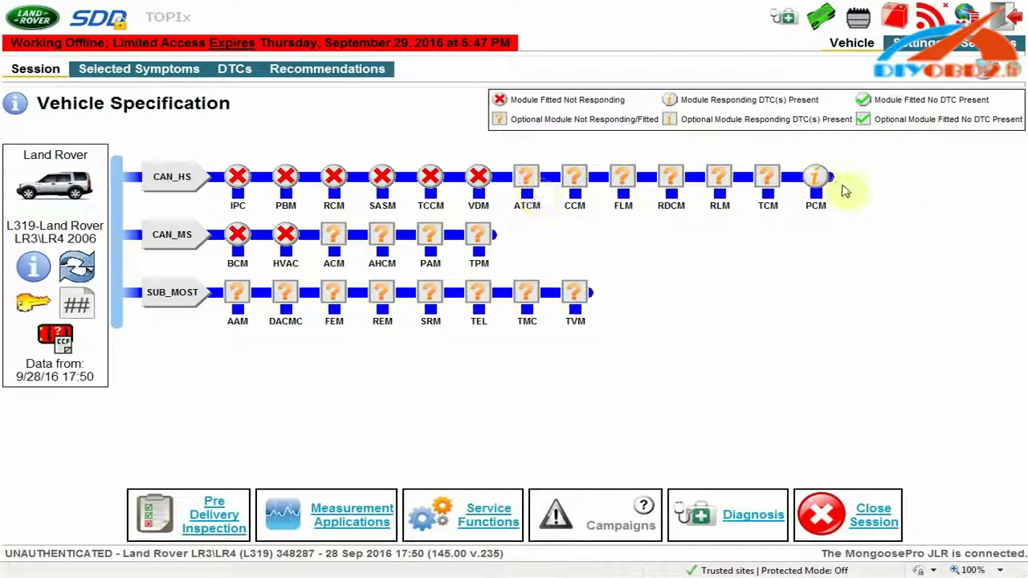
- View the PCM module's stored DTCs from the network map, then begin closing the session
left_click(820, 189)
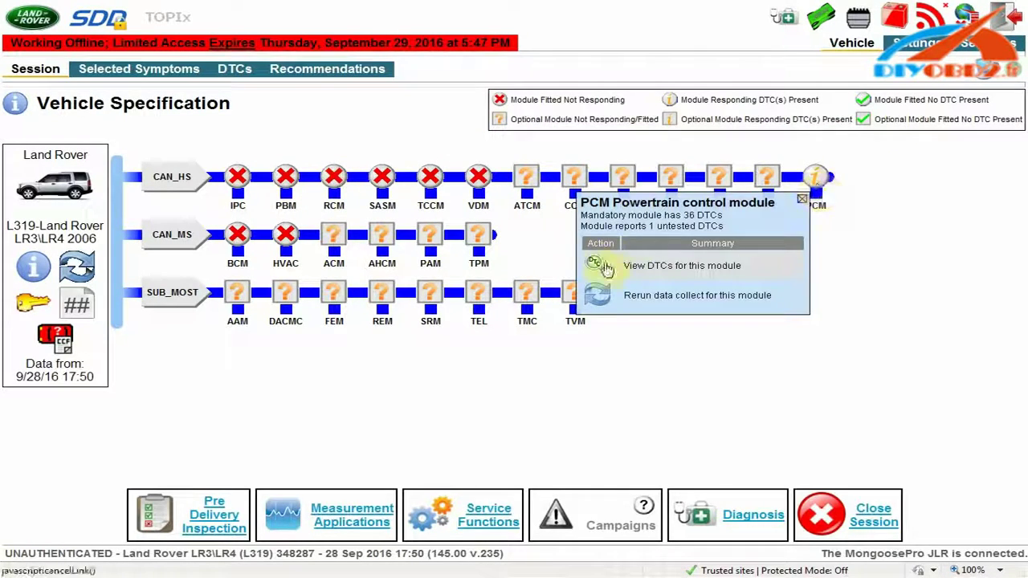
left_click(800, 258)
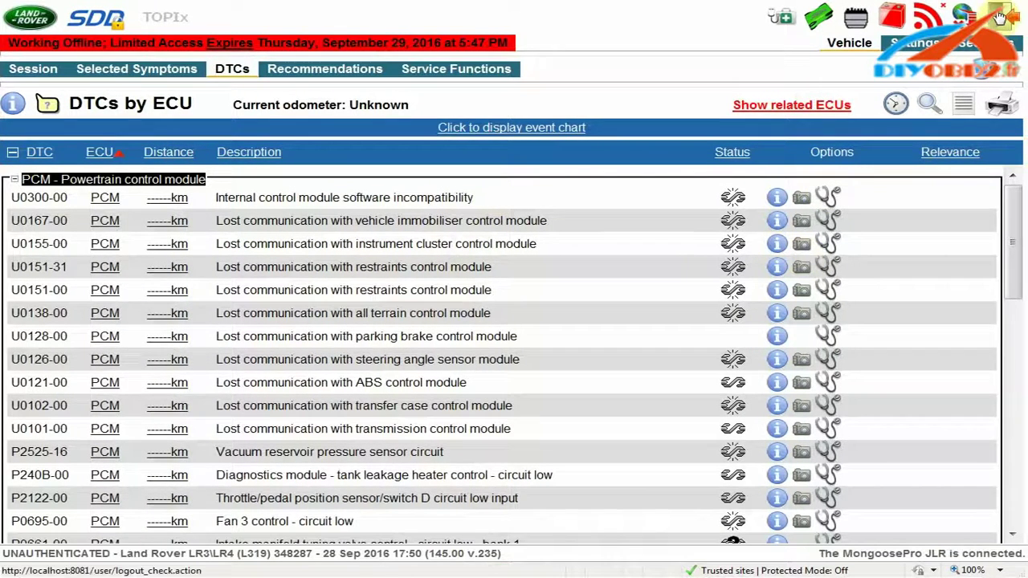
left_click(845, 77)
- Confirm closing the diagnostic session, accept the export question, then cancel the session export form
left_click(684, 246)
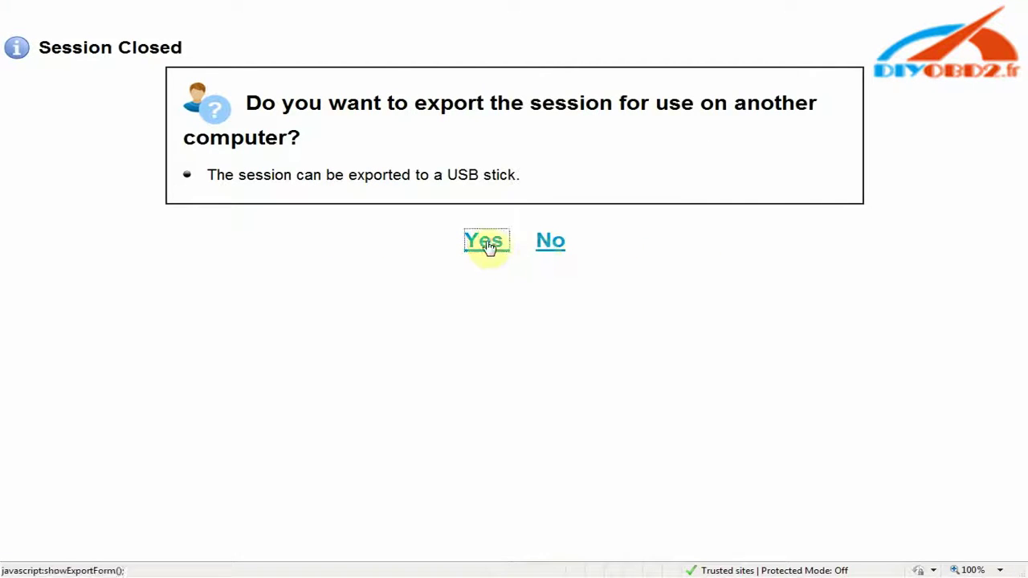
left_click(485, 244)
left_click(613, 355)
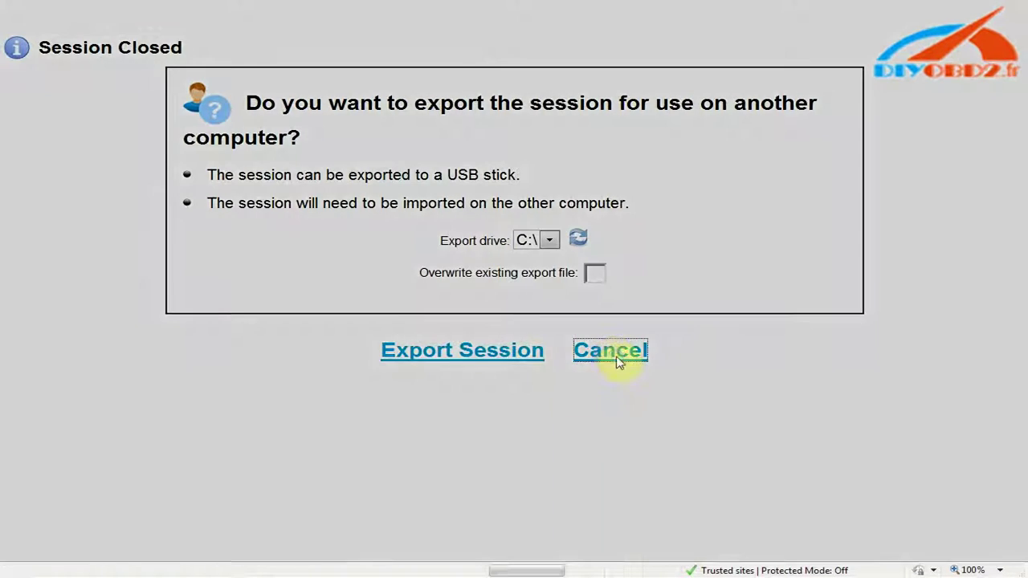